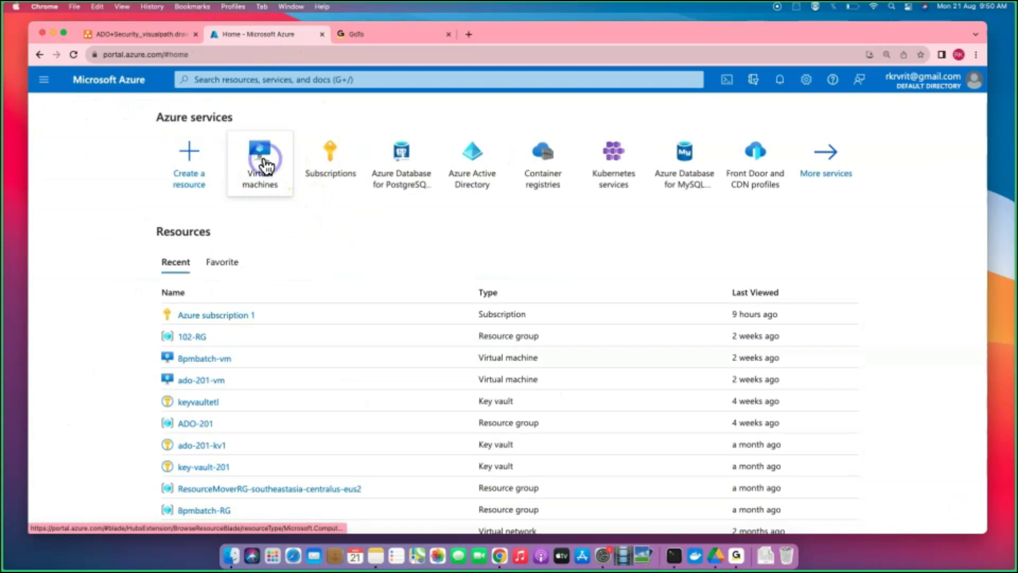
Start creating an Azure virtual machine and add a new resource group named AZ-RG for it.
{"action": "left_click", "coordinate": [85, 169]}
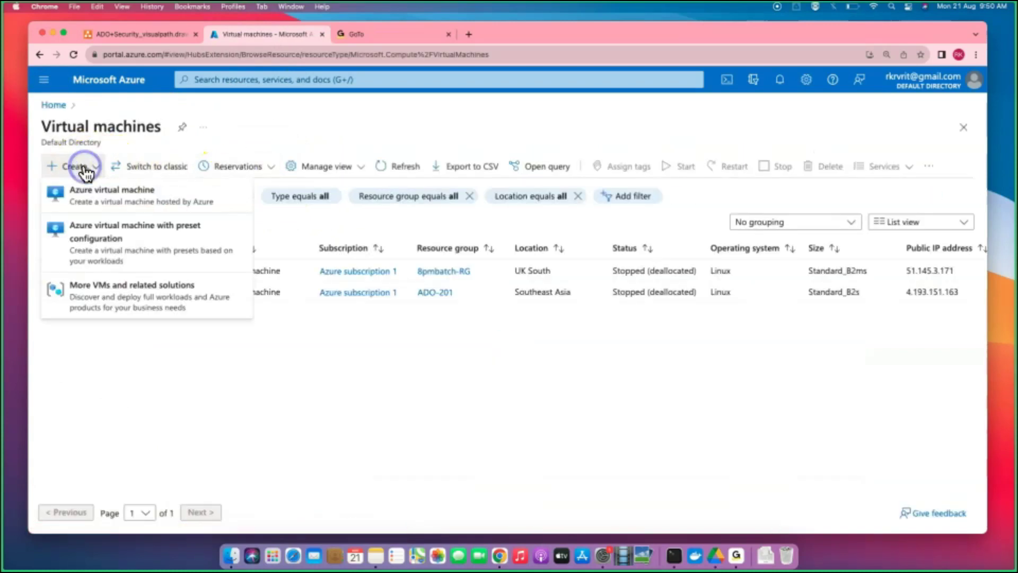
{"action": "left_click", "coordinate": [82, 190]}
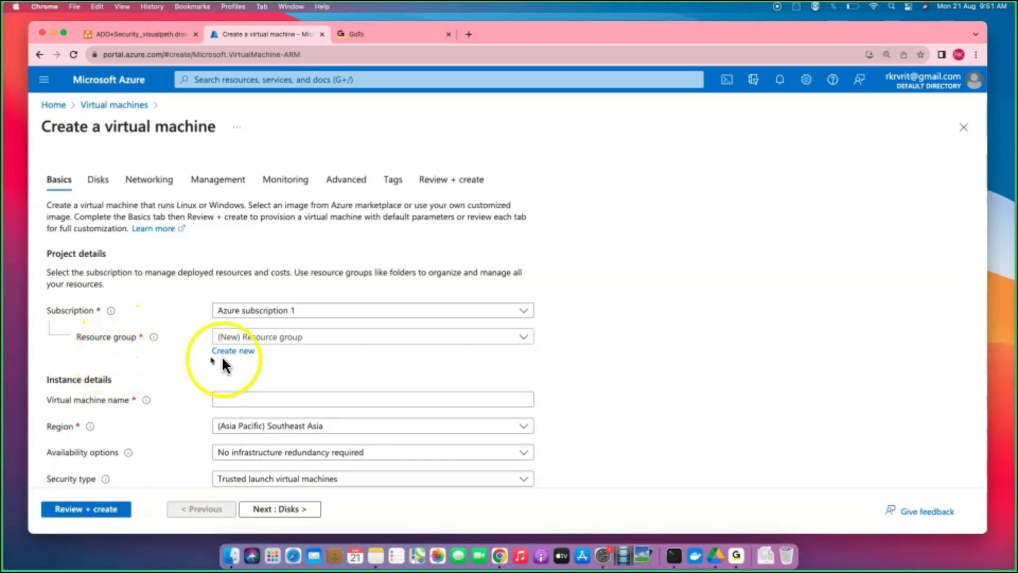
{"action": "left_click", "coordinate": [247, 351]}
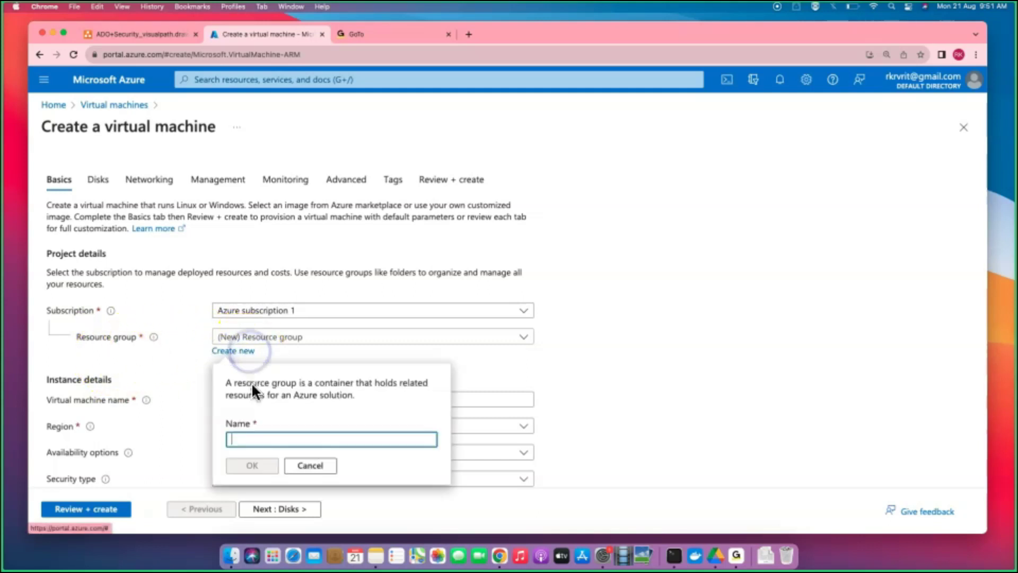
{"action": "type", "text": "AZ-"}
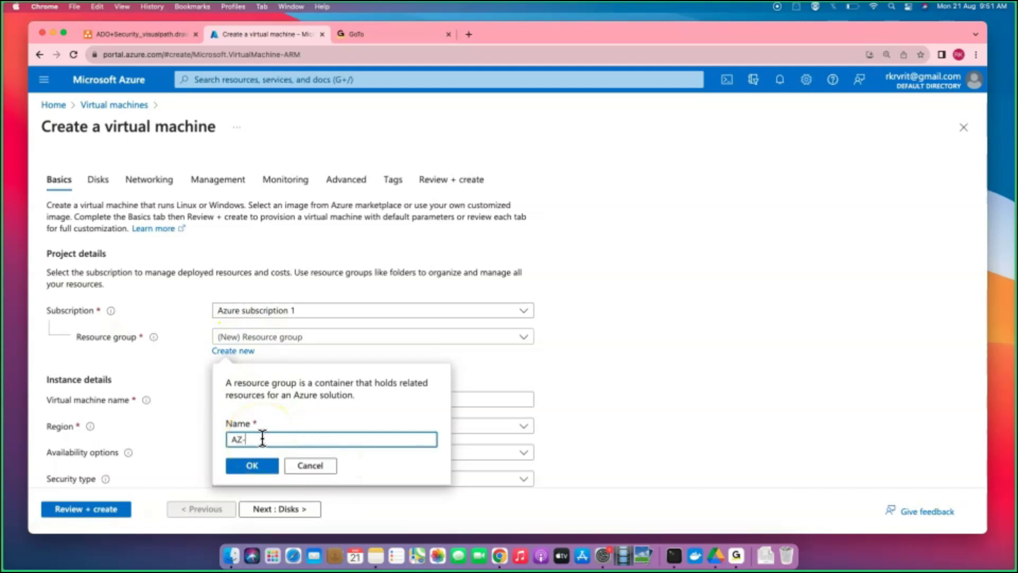
{"action": "type", "text": "RG"}
{"action": "left_click", "coordinate": [253, 469]}
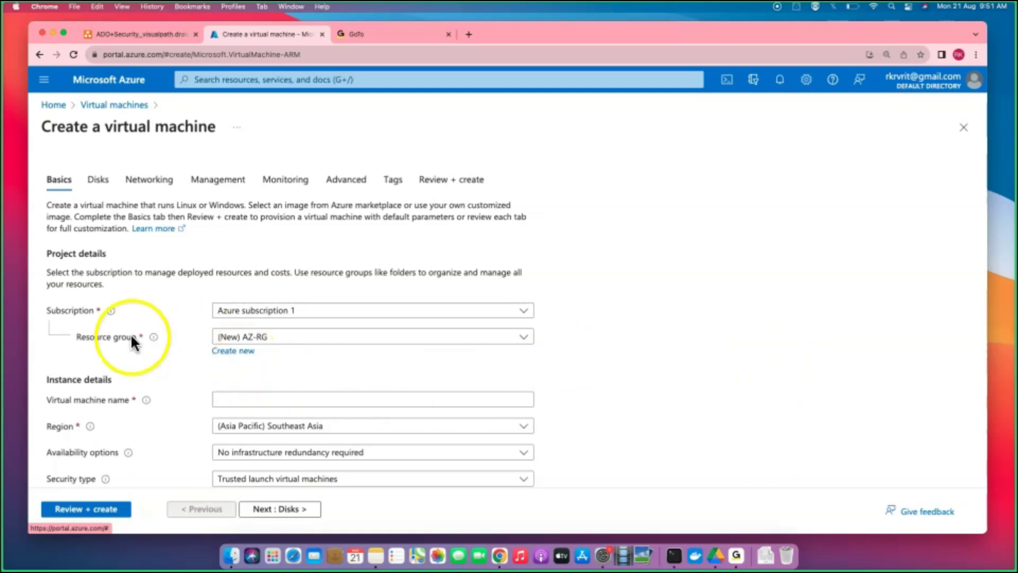
Switch to the draw.io diagram to examine the VM registration and public DB deployment flows, and return to the Azure virtual machine form.
{"action": "left_click", "coordinate": [159, 34]}
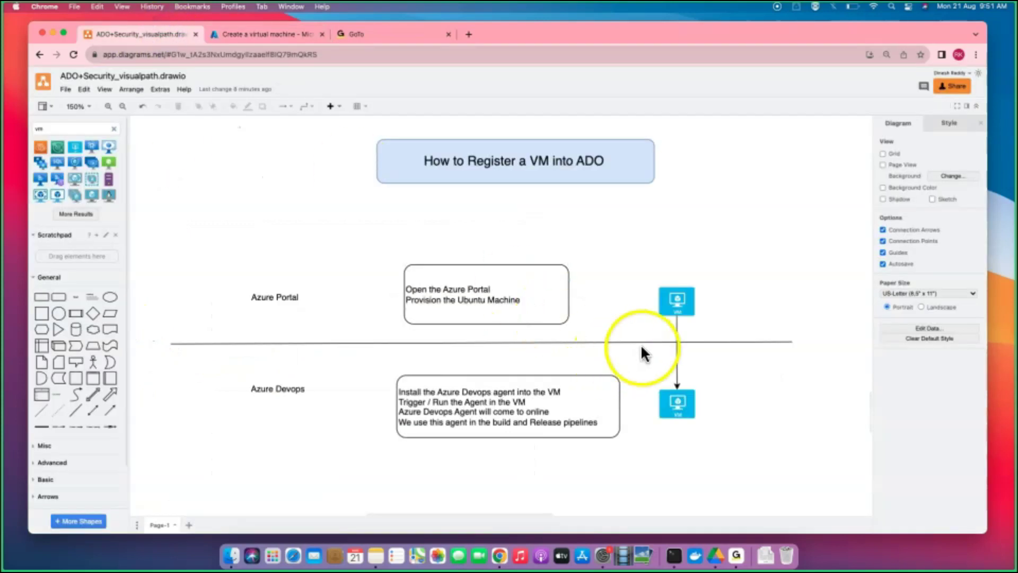
{"action": "left_click", "coordinate": [673, 301]}
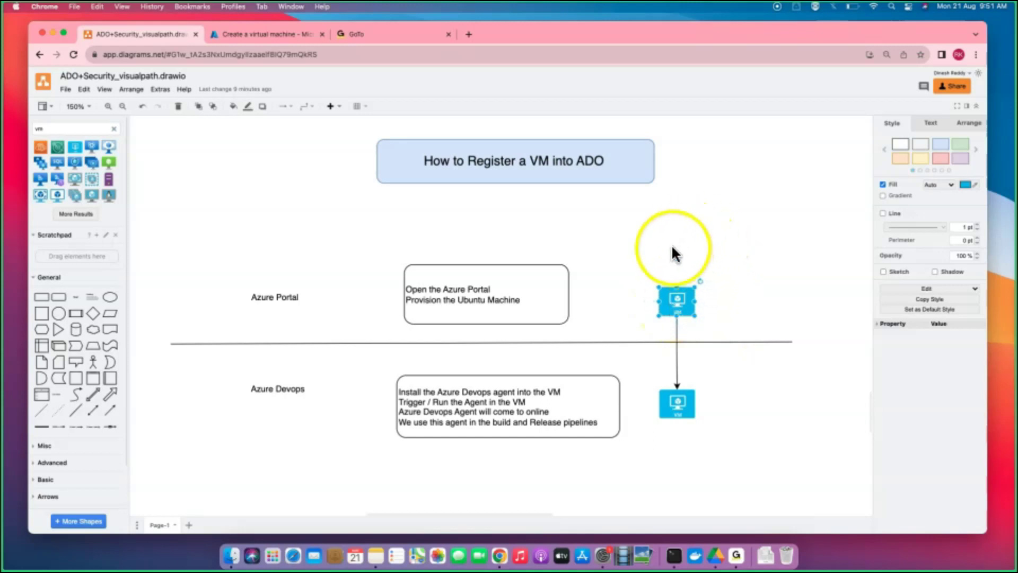
{"action": "left_click", "coordinate": [259, 34]}
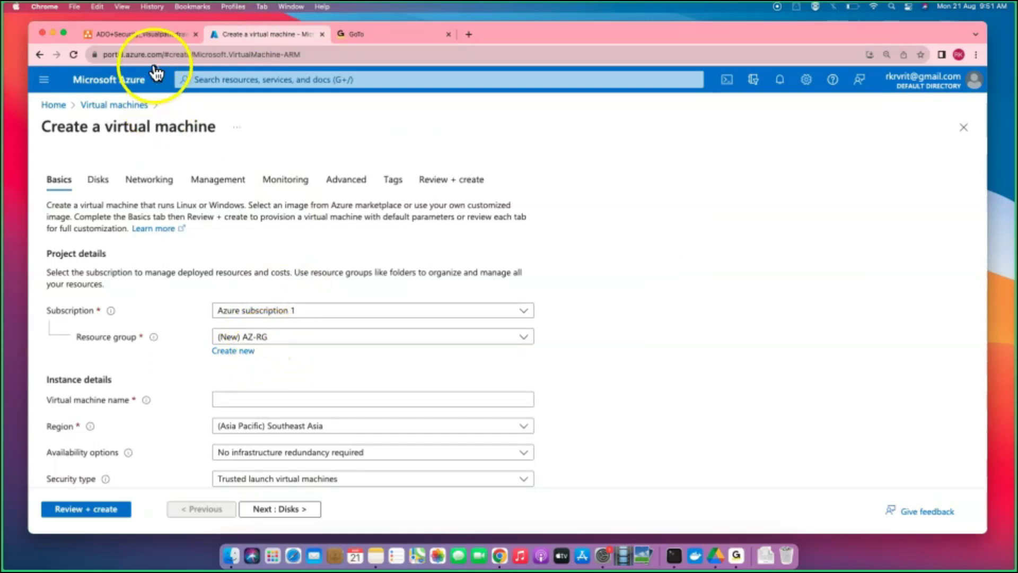
{"action": "left_click", "coordinate": [159, 32]}
{"action": "scroll", "coordinate": [669, 356], "scroll_direction": "up", "scroll_amount": 10}
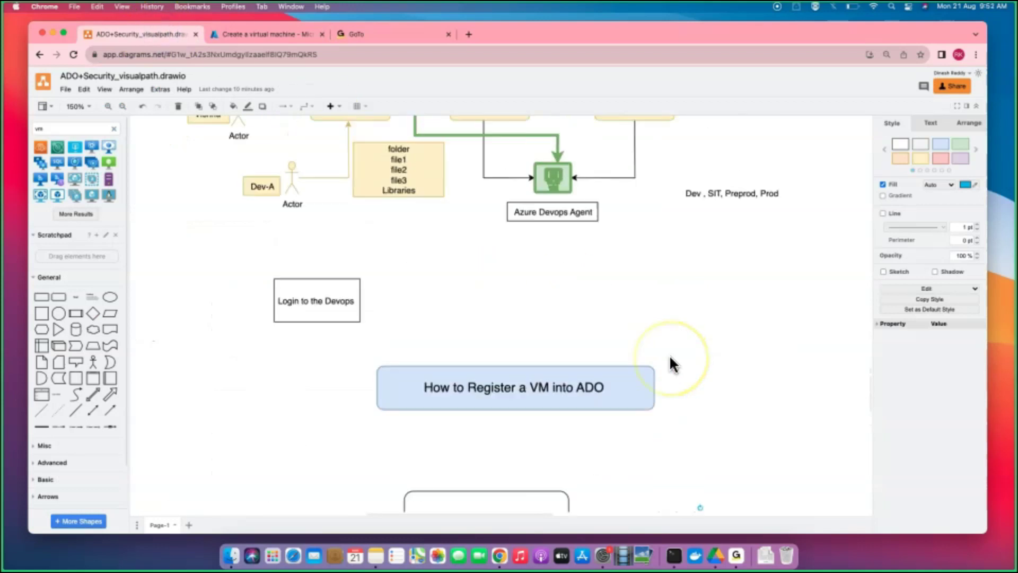
{"action": "left_click", "coordinate": [742, 228]}
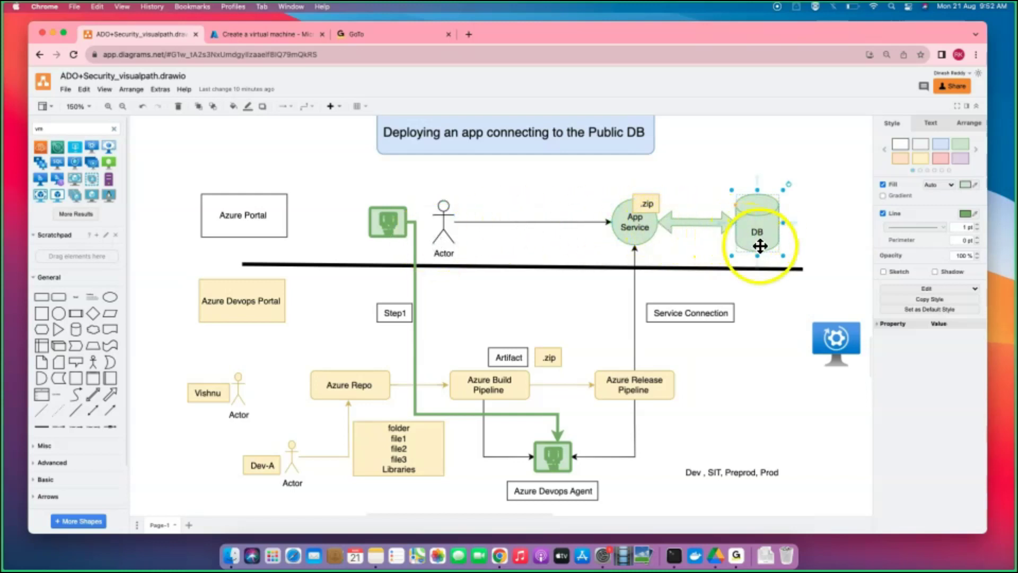
{"action": "scroll", "coordinate": [682, 346], "scroll_direction": "down", "scroll_amount": 10}
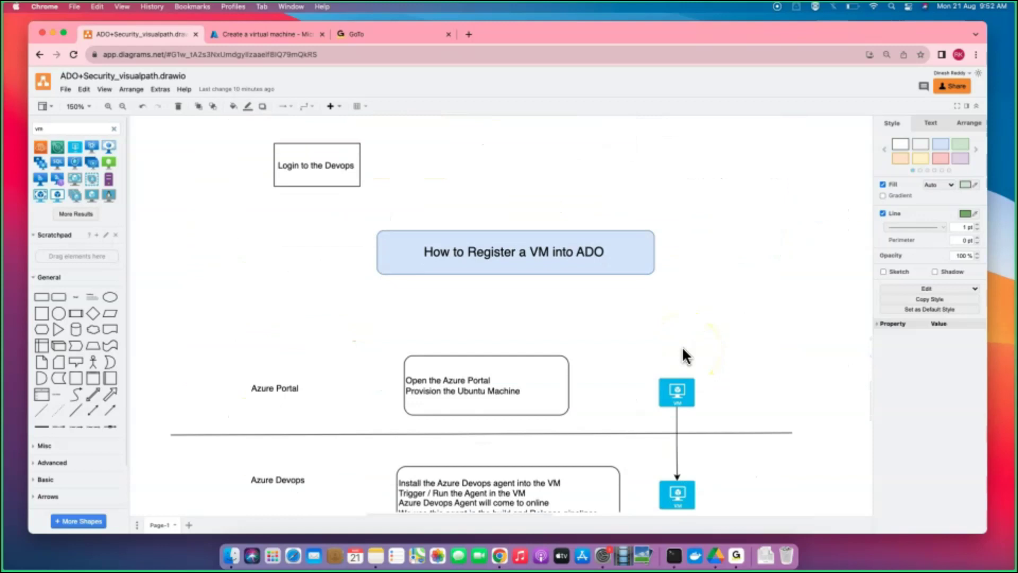
{"action": "scroll", "coordinate": [681, 353], "scroll_direction": "down", "scroll_amount": 2}
{"action": "left_click", "coordinate": [257, 33]}
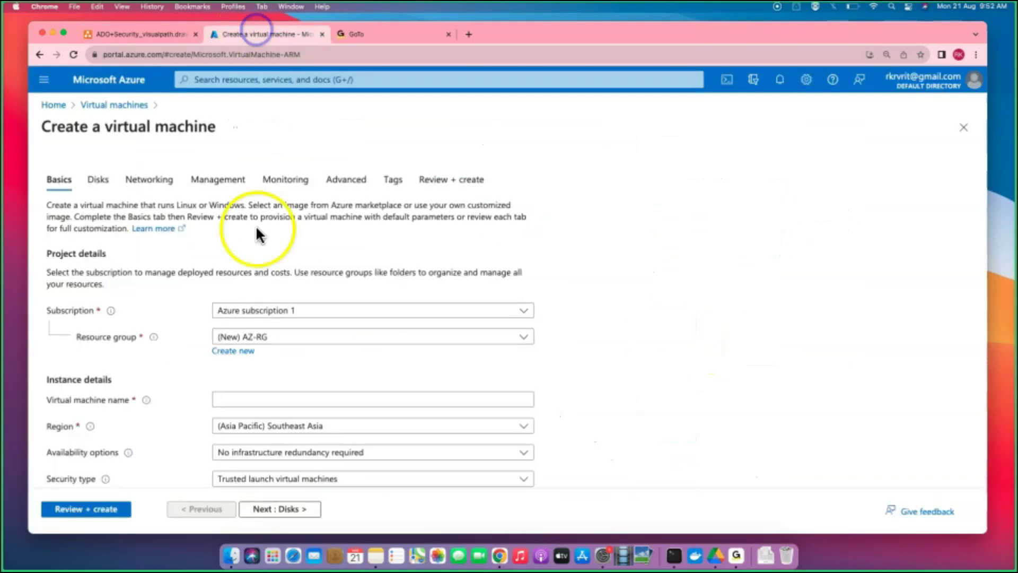
{"action": "left_click", "coordinate": [260, 343]}
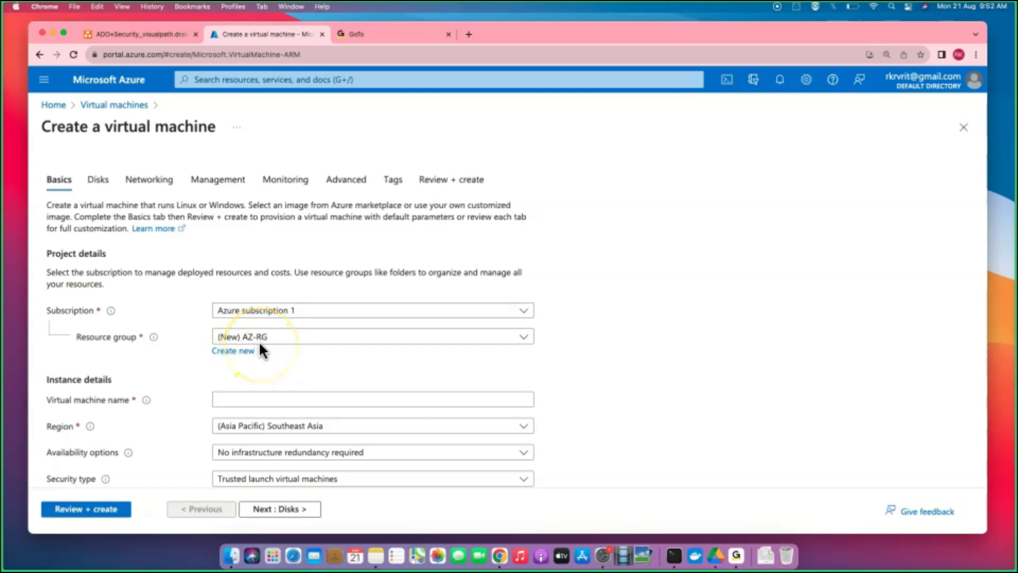
Duplicate the portal page and, in the copy, find Subscriptions and open the overview of Azure subscription 1.
{"action": "right_click", "coordinate": [259, 35]}
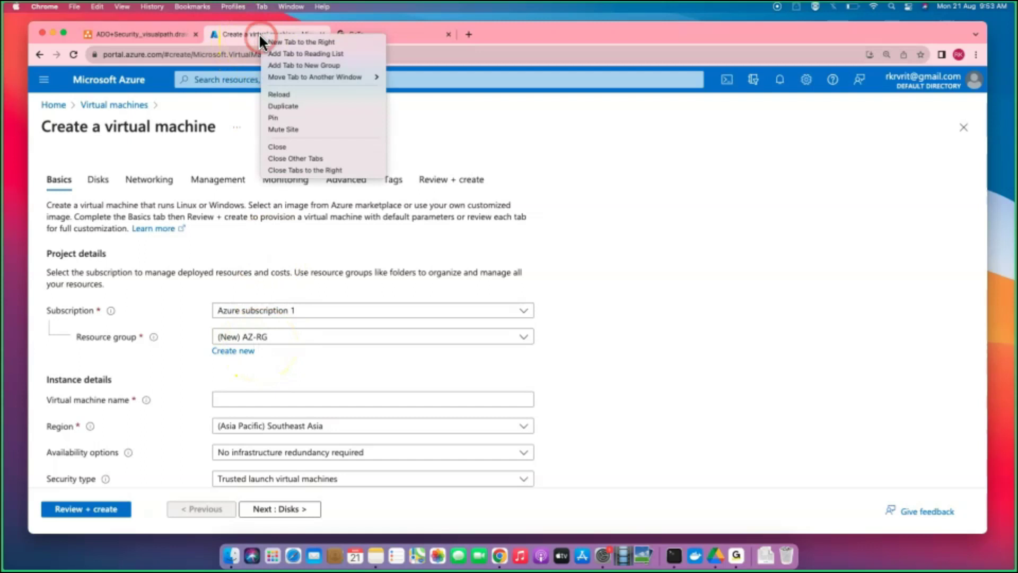
{"action": "left_click", "coordinate": [319, 105]}
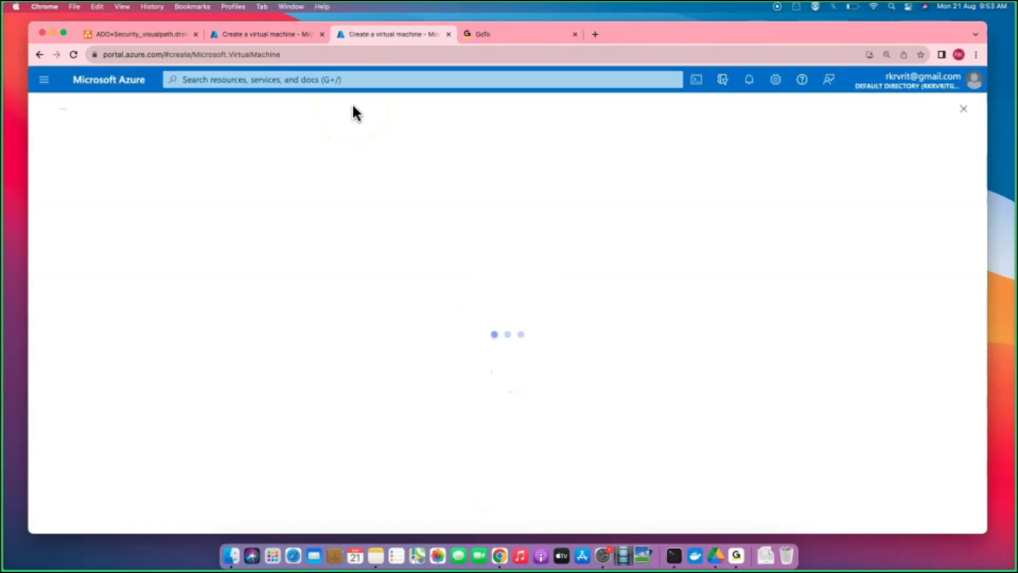
{"action": "left_click", "coordinate": [292, 80]}
{"action": "type", "text": "subsc"}
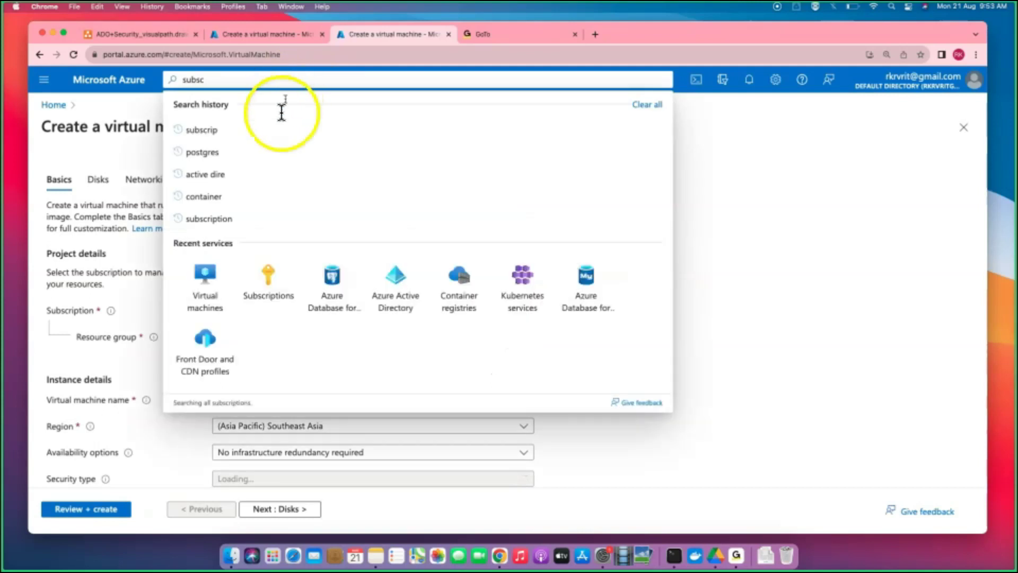
{"action": "left_click", "coordinate": [249, 286]}
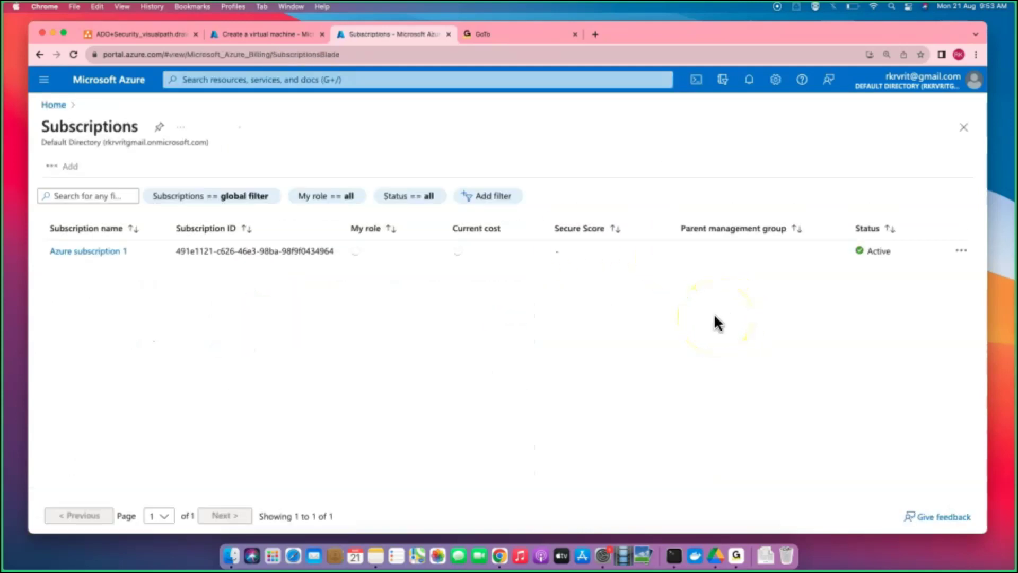
{"action": "left_click", "coordinate": [98, 259]}
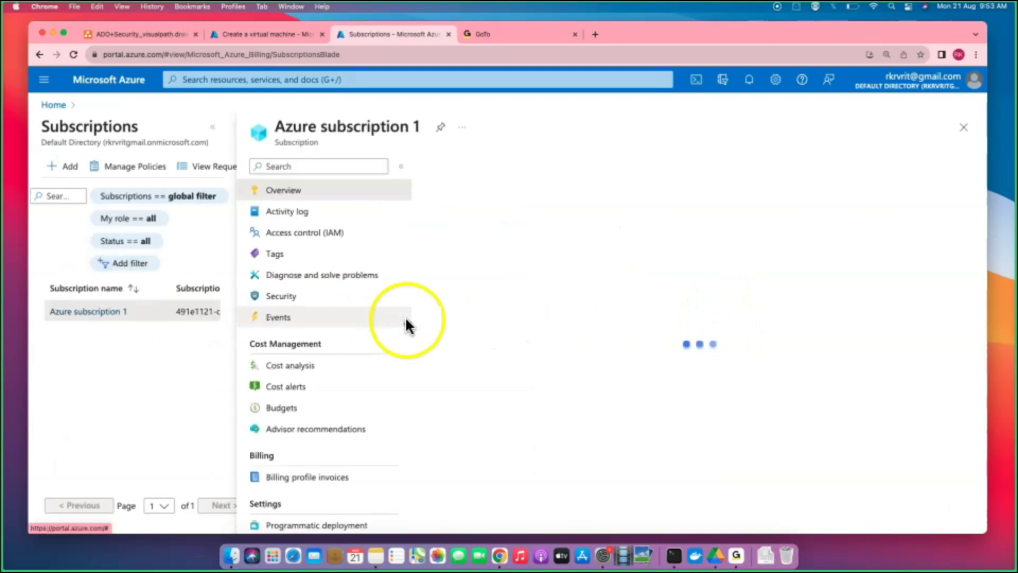
{"action": "left_click", "coordinate": [214, 131]}
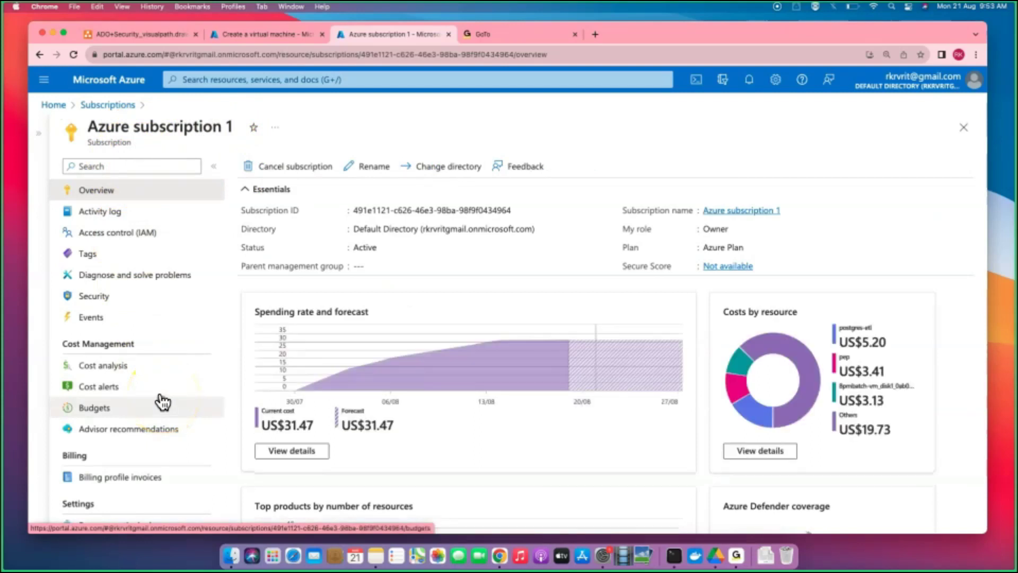
Open the subscription's cost analysis and set its date range to the last 3 months.
{"action": "left_click", "coordinate": [129, 366]}
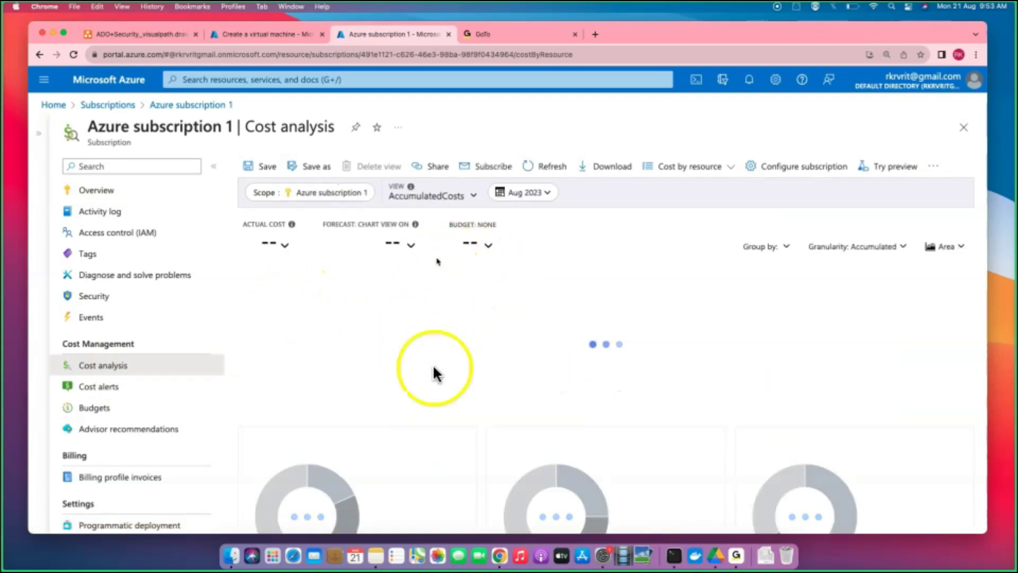
{"action": "left_click", "coordinate": [547, 197]}
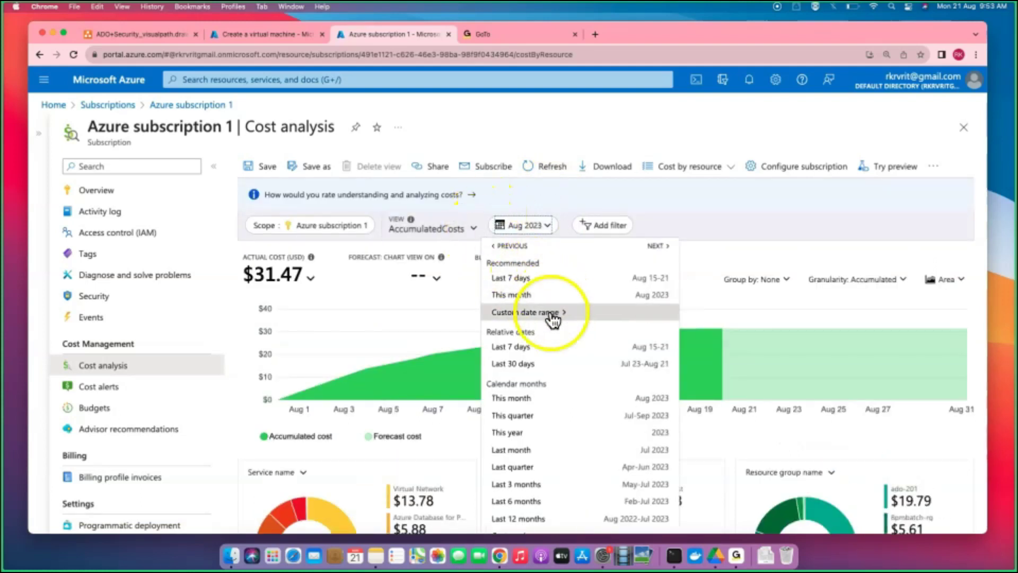
{"action": "left_click", "coordinate": [543, 485]}
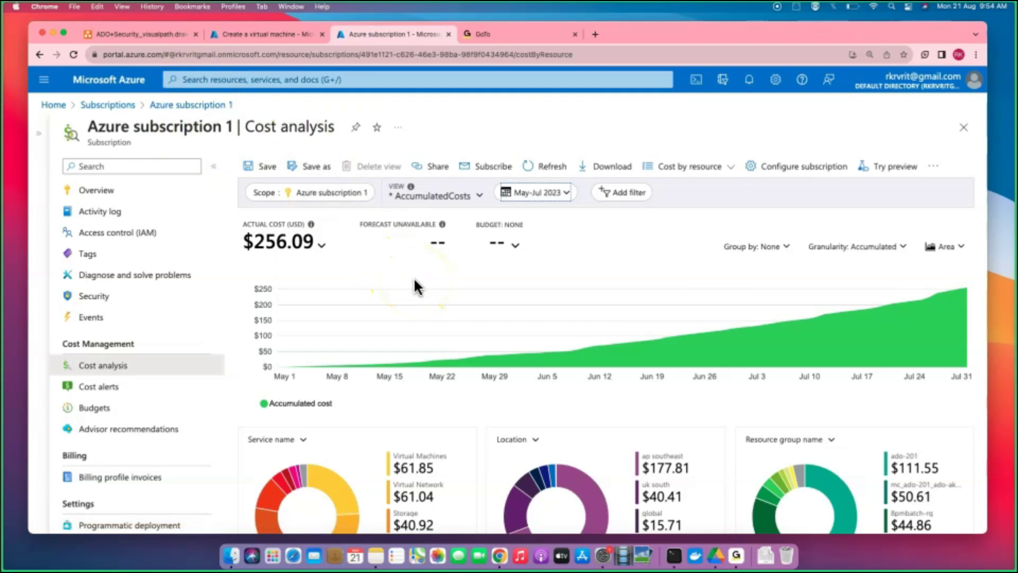
Switch to the draw.io diagram and add a rounded box labelled "Subscri" beside the "How to Register a VM into ADO" title.
{"action": "left_click", "coordinate": [125, 34]}
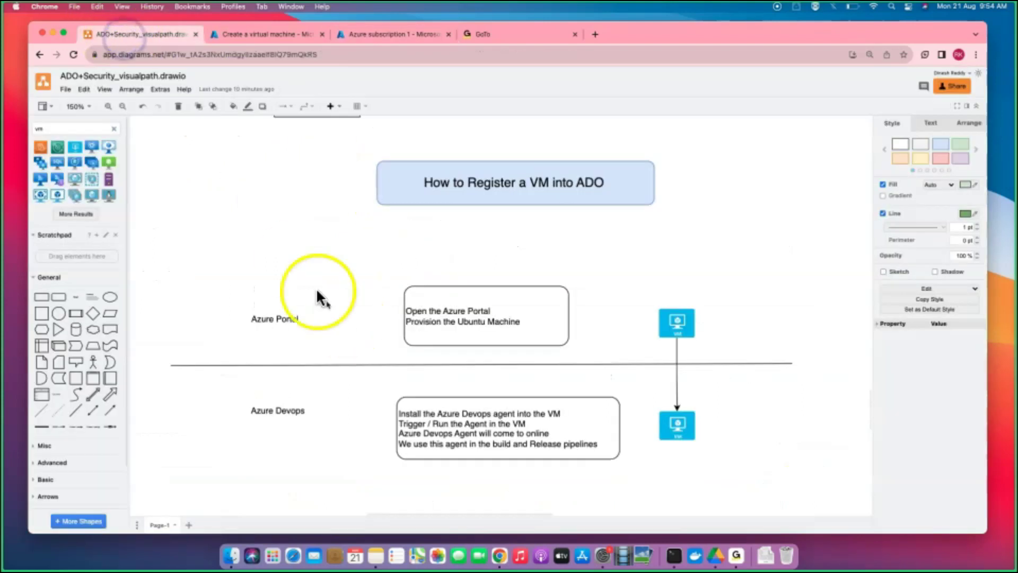
{"action": "left_click", "coordinate": [59, 297]}
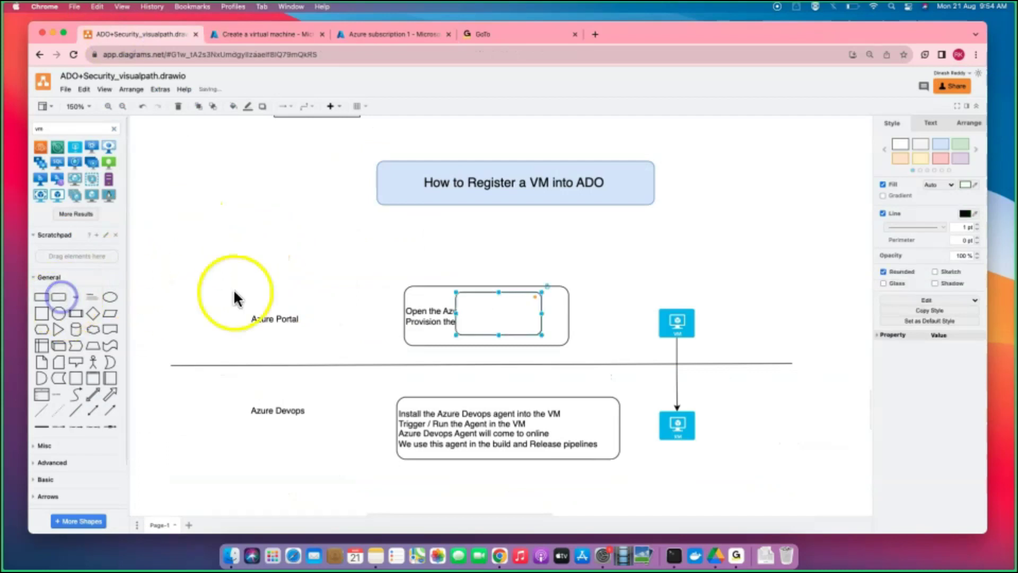
{"action": "left_click_drag", "start_coordinate": [515, 312], "coordinate": [204, 187]}
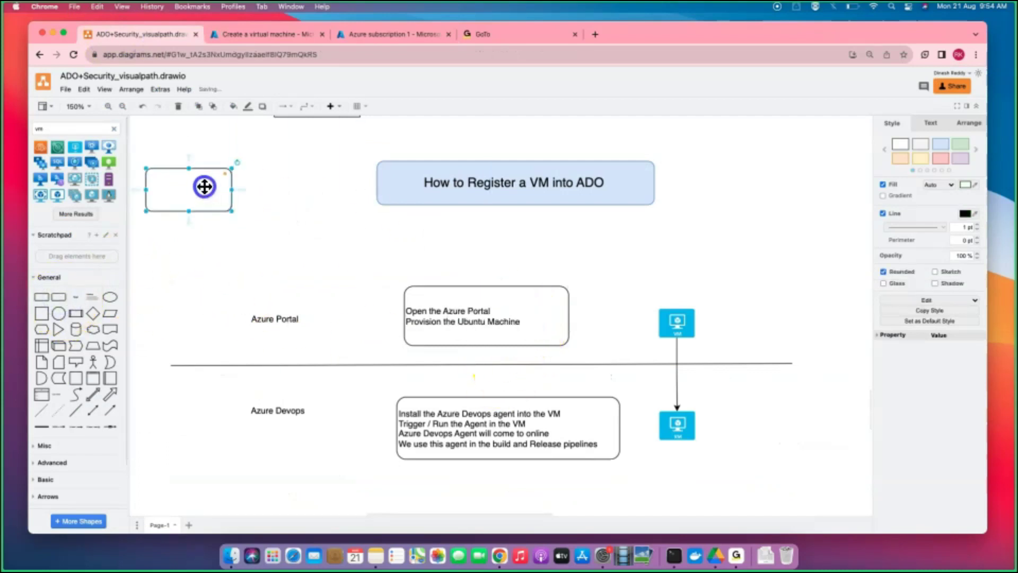
{"action": "double_click", "coordinate": [204, 186]}
{"action": "type", "text": "subscri"}
{"action": "left_click", "coordinate": [199, 222]}
Shrink the Subscri box and use copies of it to build a row of three boxes labelled "RG" below it.
{"action": "left_click", "coordinate": [208, 193]}
{"action": "mouse_move", "coordinate": [231, 211]}
{"action": "left_mouse_down"}
{"action": "mouse_move", "coordinate": [202, 190]}
{"action": "mouse_move", "coordinate": [210, 239]}
{"action": "left_mouse_up"}
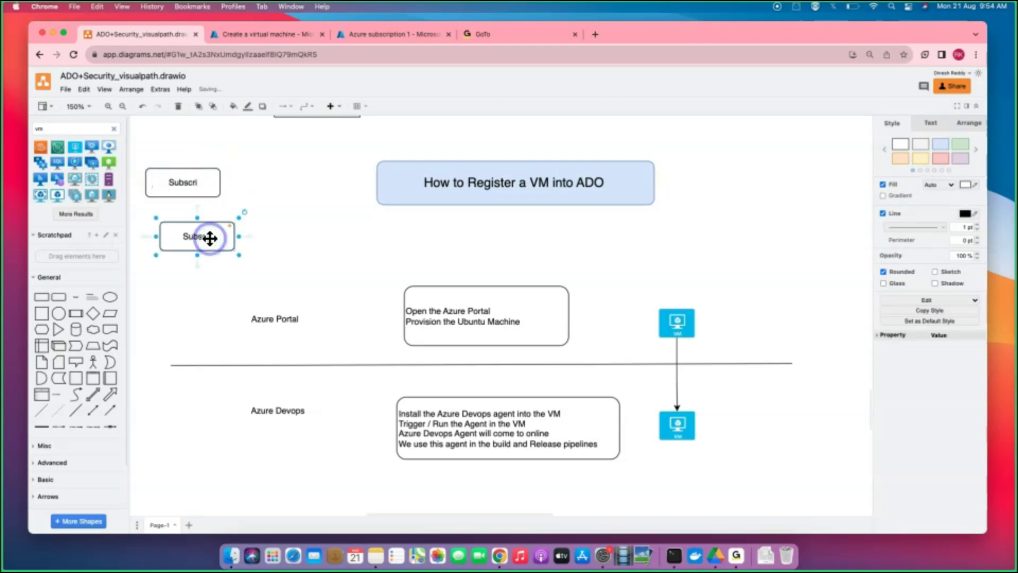
{"action": "double_click", "coordinate": [210, 238]}
{"action": "type", "text": "RG"}
{"action": "left_click", "coordinate": [238, 278]}
{"action": "left_click", "coordinate": [212, 241]}
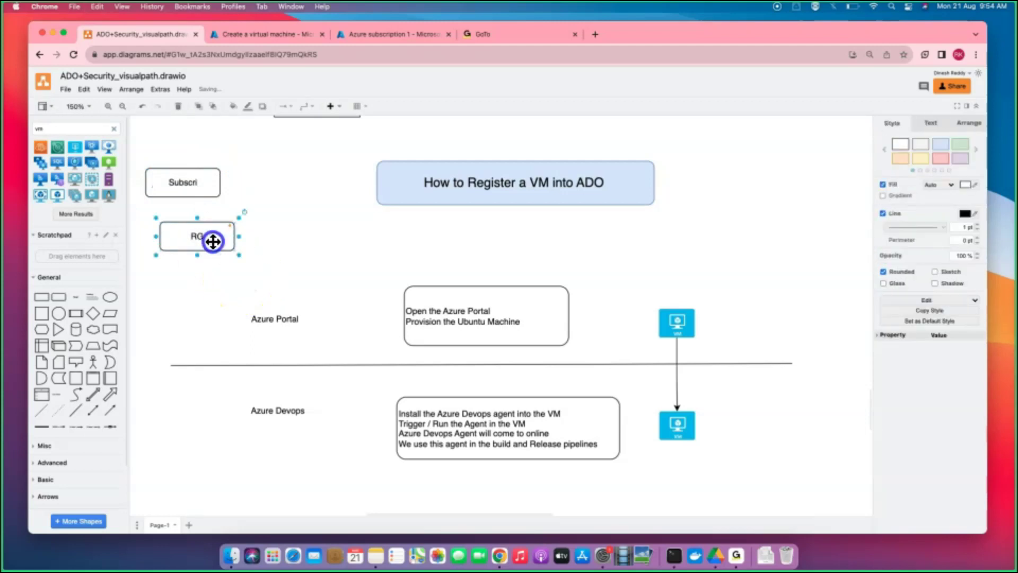
{"action": "left_click_drag", "start_coordinate": [212, 241], "coordinate": [321, 232]}
Colour the first two RG boxes light red and the third one light green.
{"action": "left_click", "coordinate": [203, 228]}
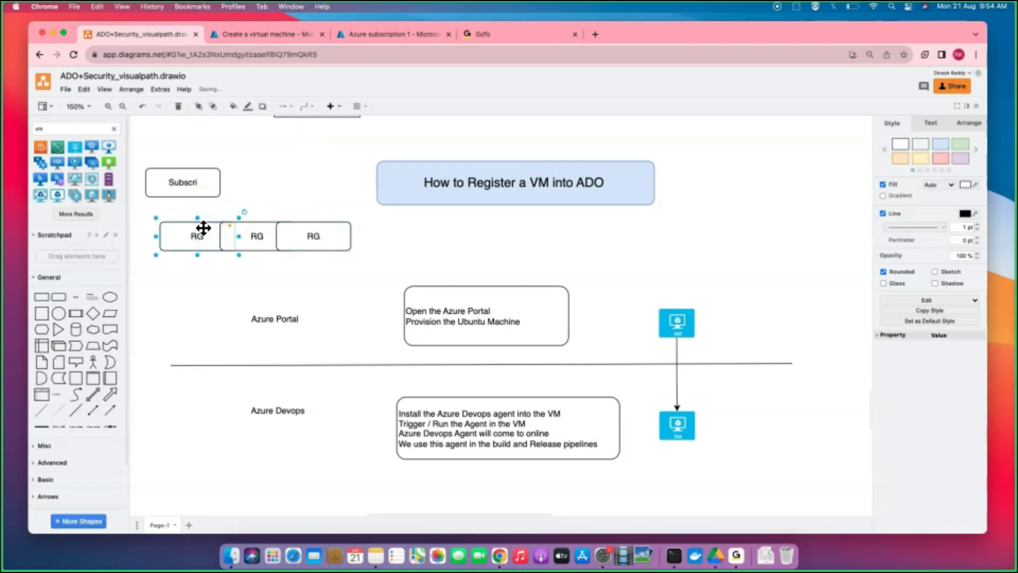
{"action": "left_click", "coordinate": [940, 158]}
{"action": "left_click", "coordinate": [251, 242]}
{"action": "left_click", "coordinate": [937, 157]}
{"action": "left_click", "coordinate": [314, 232]}
{"action": "left_click", "coordinate": [959, 145]}
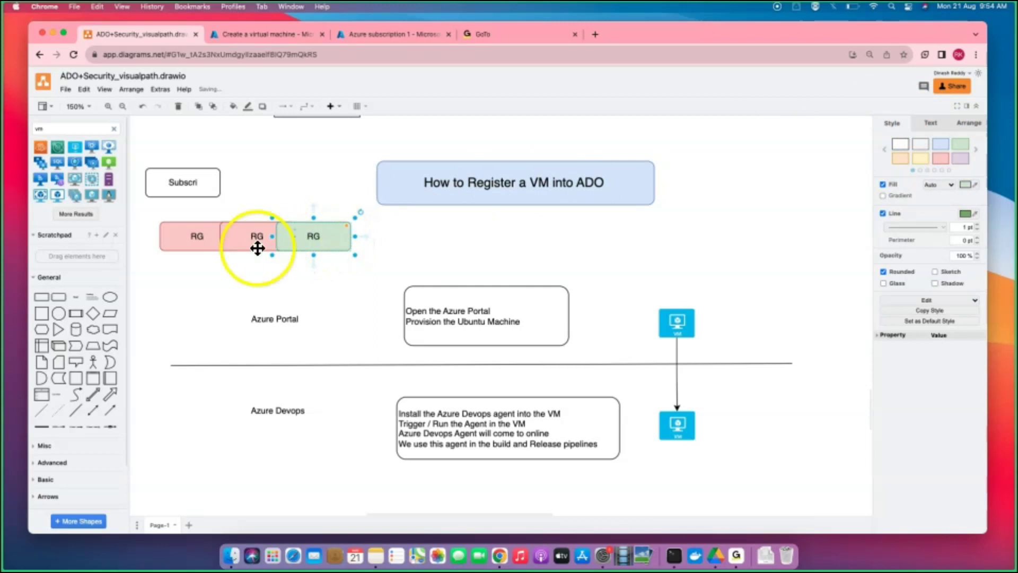
{"action": "mouse_move", "coordinate": [250, 239]}
{"action": "left_mouse_down"}
{"action": "mouse_move", "coordinate": [192, 238]}
{"action": "mouse_move", "coordinate": [255, 237]}
{"action": "left_mouse_up"}
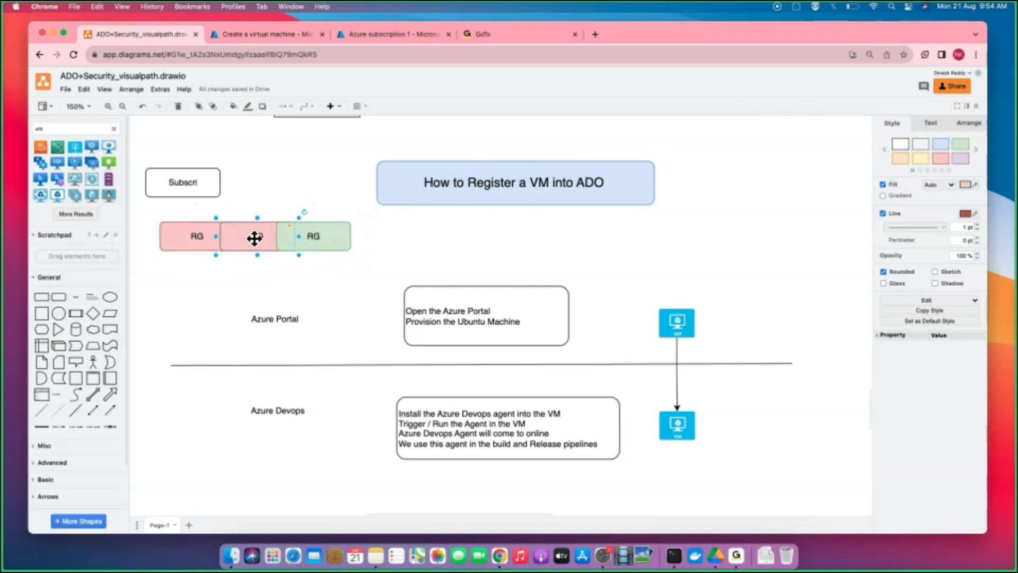
Switch to the Azure cost analysis and filter it by resource group name, selecting all groups that match "ado".
{"action": "left_click", "coordinate": [374, 35]}
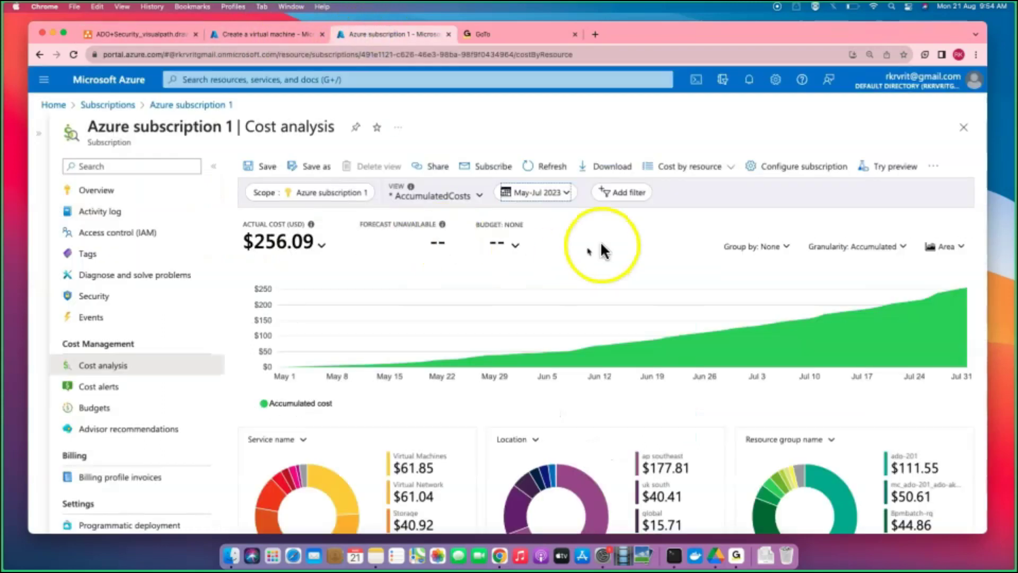
{"action": "left_click", "coordinate": [621, 192]}
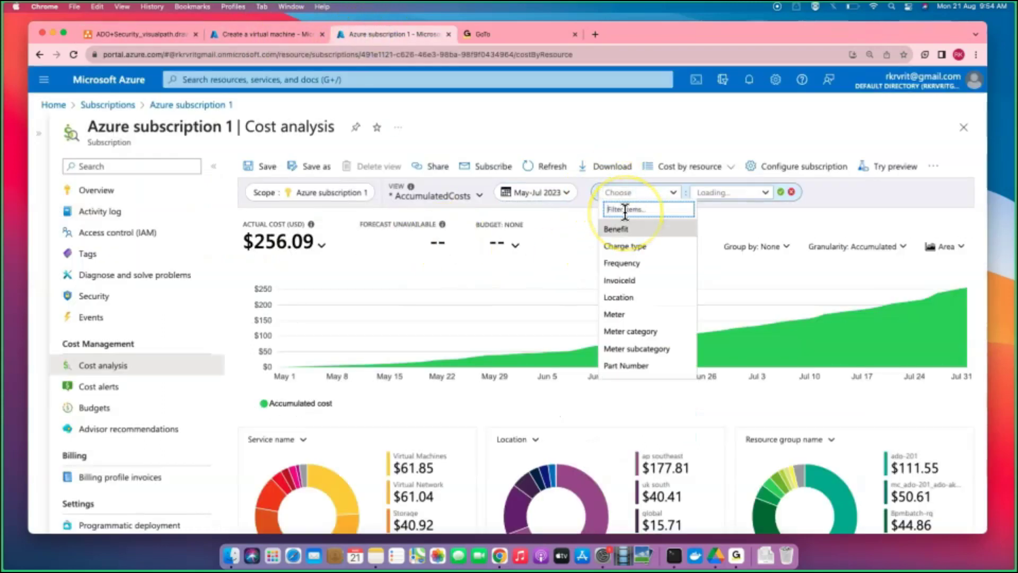
{"action": "type", "text": "resource"}
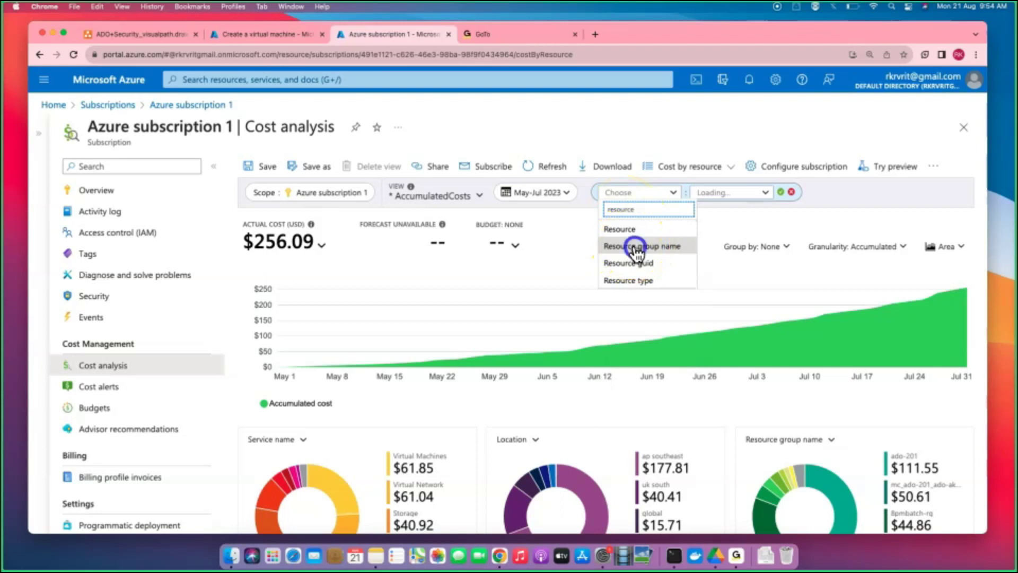
{"action": "left_click", "coordinate": [636, 247]}
{"action": "left_click", "coordinate": [751, 195]}
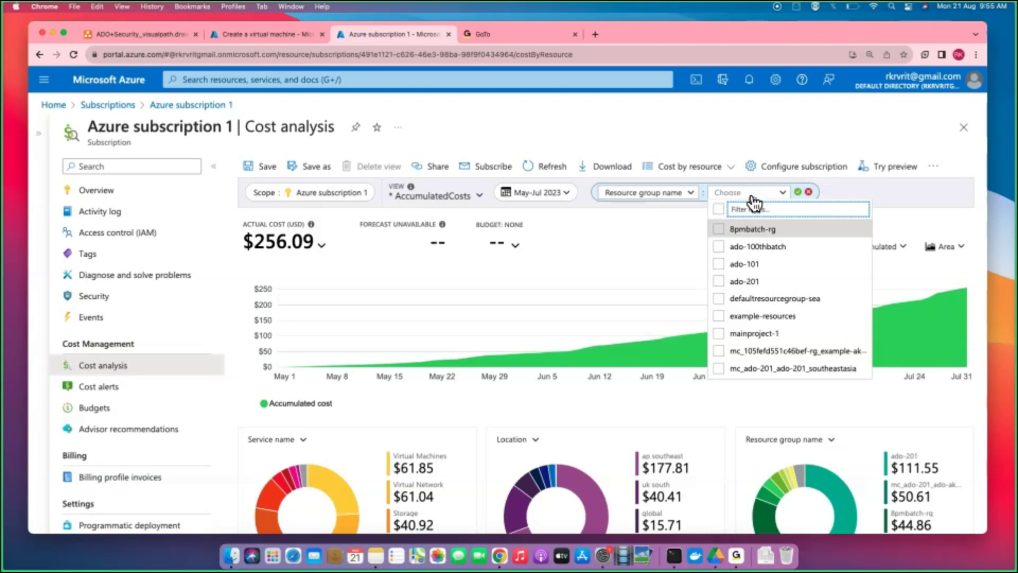
{"action": "type", "text": "ado"}
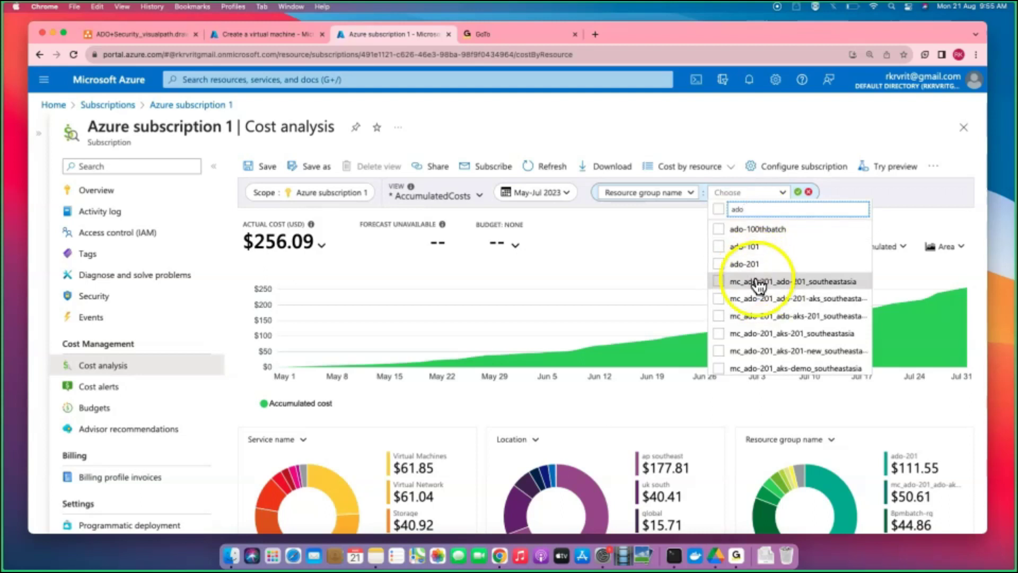
{"action": "left_click", "coordinate": [719, 209]}
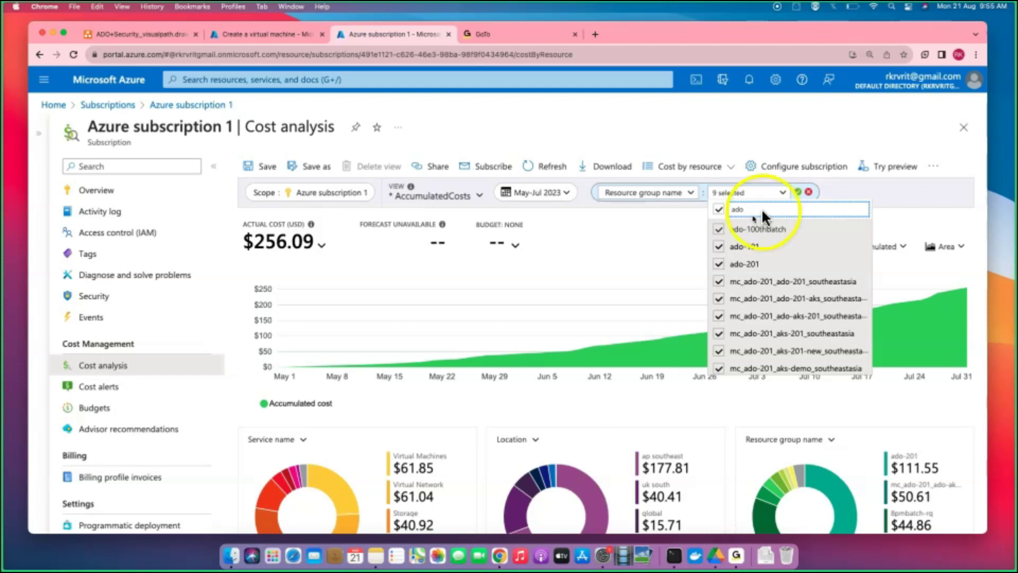
{"action": "left_click", "coordinate": [798, 193]}
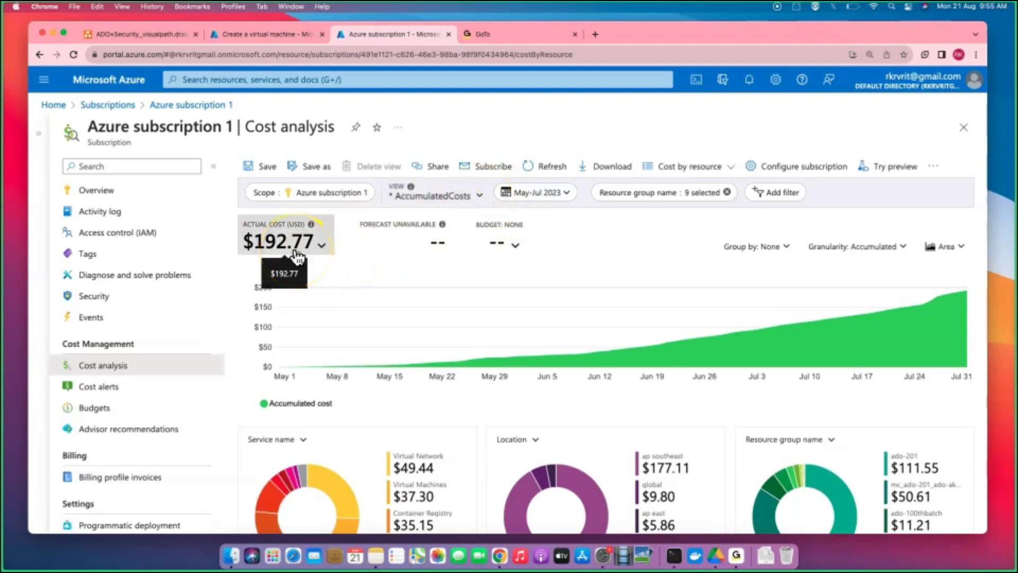
Change the cost analysis view to Cost by resource and set its date range to the last 3 months.
{"action": "left_click", "coordinate": [467, 197]}
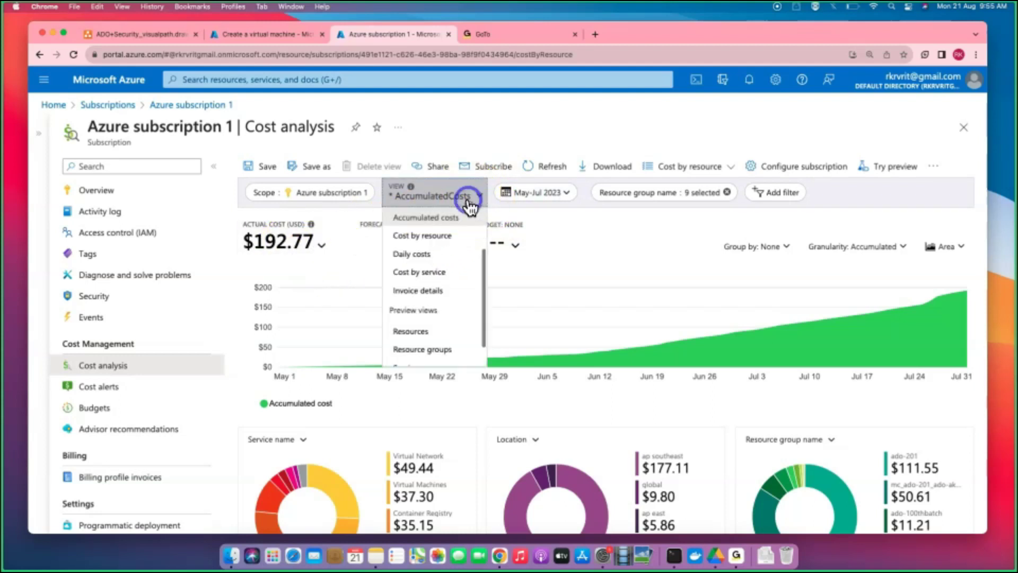
{"action": "left_click", "coordinate": [455, 240]}
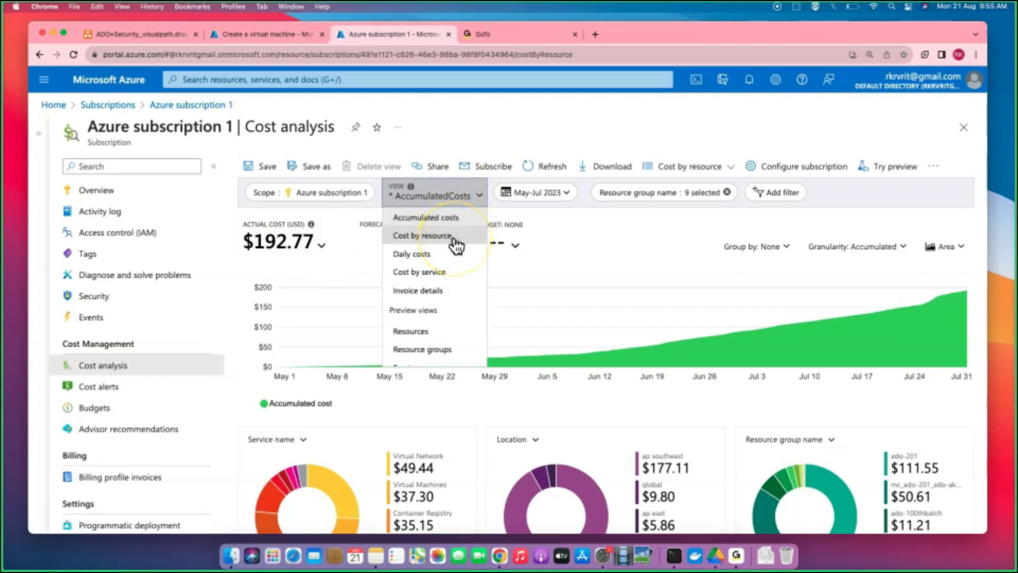
{"action": "left_click", "coordinate": [479, 247]}
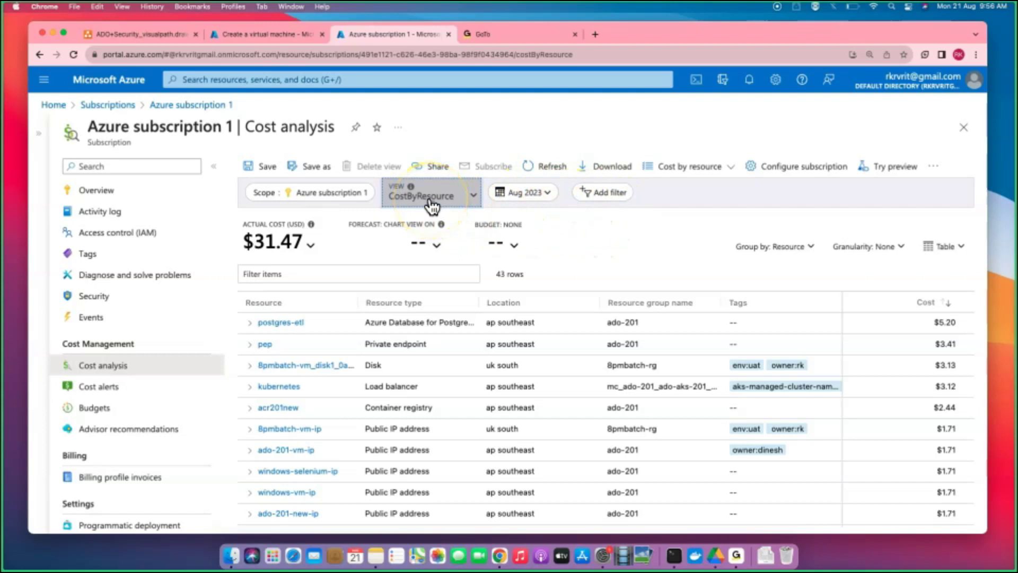
{"action": "left_click", "coordinate": [541, 194]}
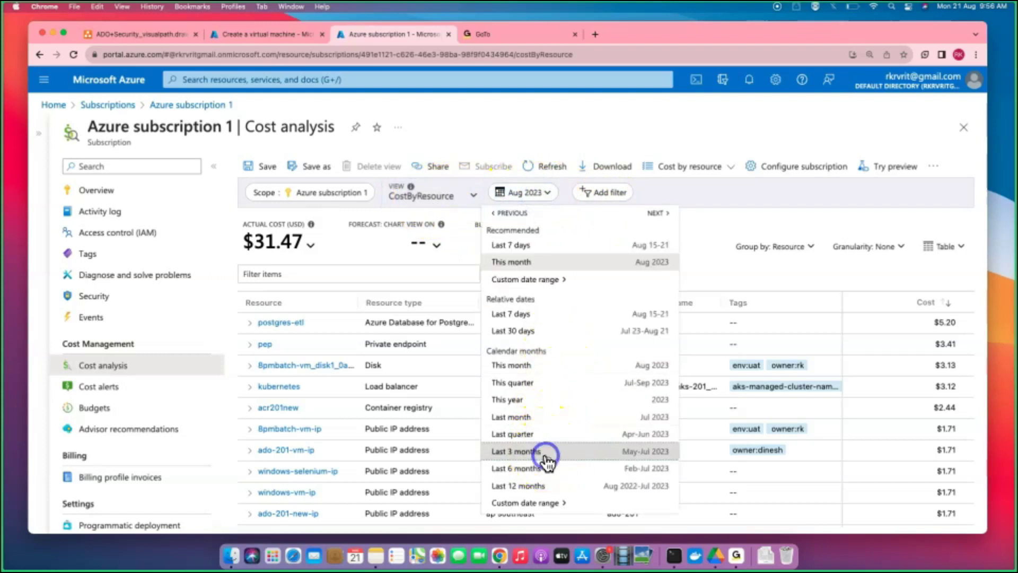
{"action": "left_click", "coordinate": [546, 452]}
Filter the cost-by-resource table by resource group name, selecting every group that matches "ado".
{"action": "left_click", "coordinate": [622, 196]}
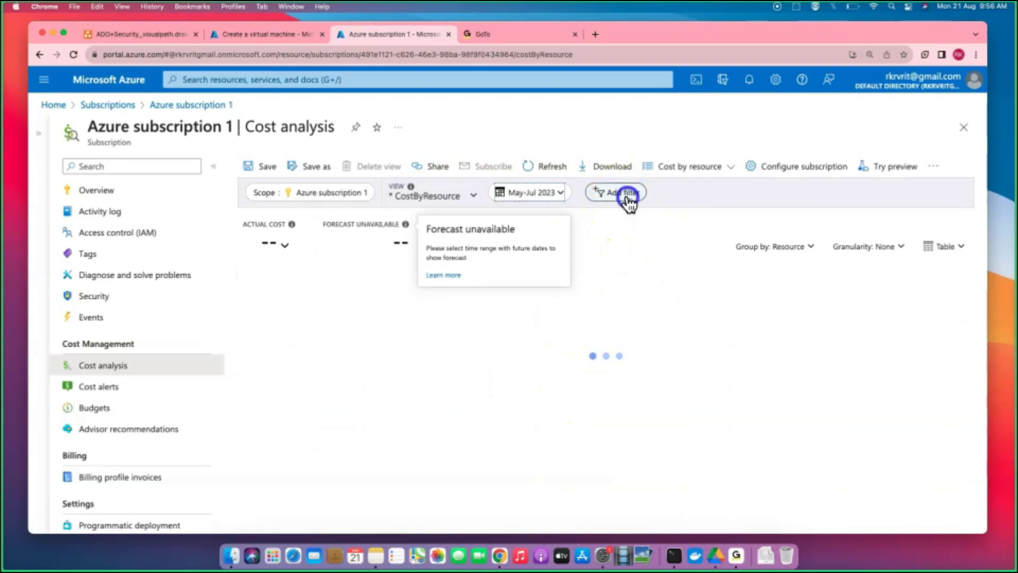
{"action": "type", "text": "resource"}
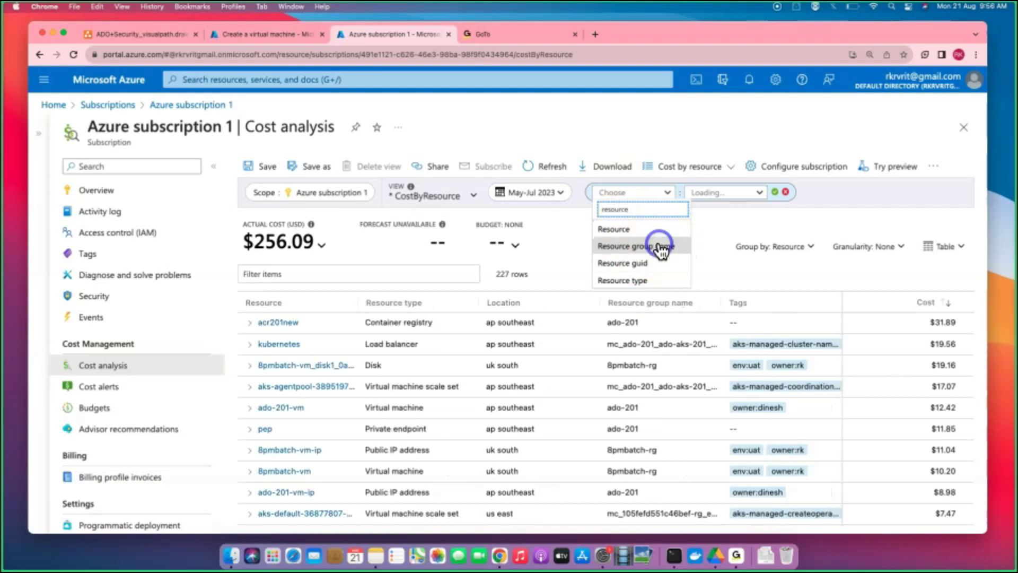
{"action": "left_click", "coordinate": [661, 248]}
{"action": "left_click", "coordinate": [753, 209]}
{"action": "type", "text": "aqz"}
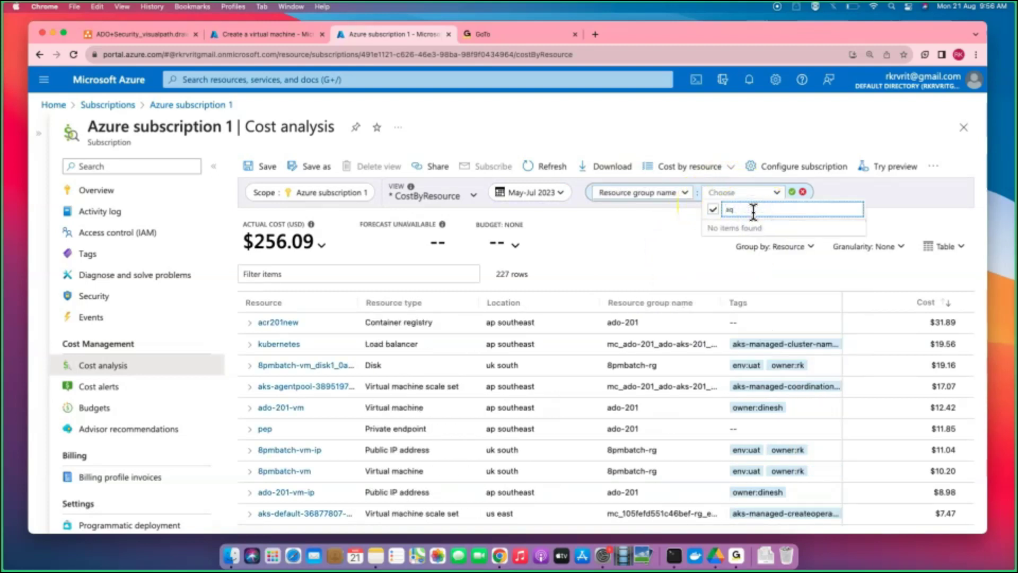
{"action": "key", "text": "BackSpace"}
{"action": "key", "text": "BackSpace"}
{"action": "type", "text": "ado"}
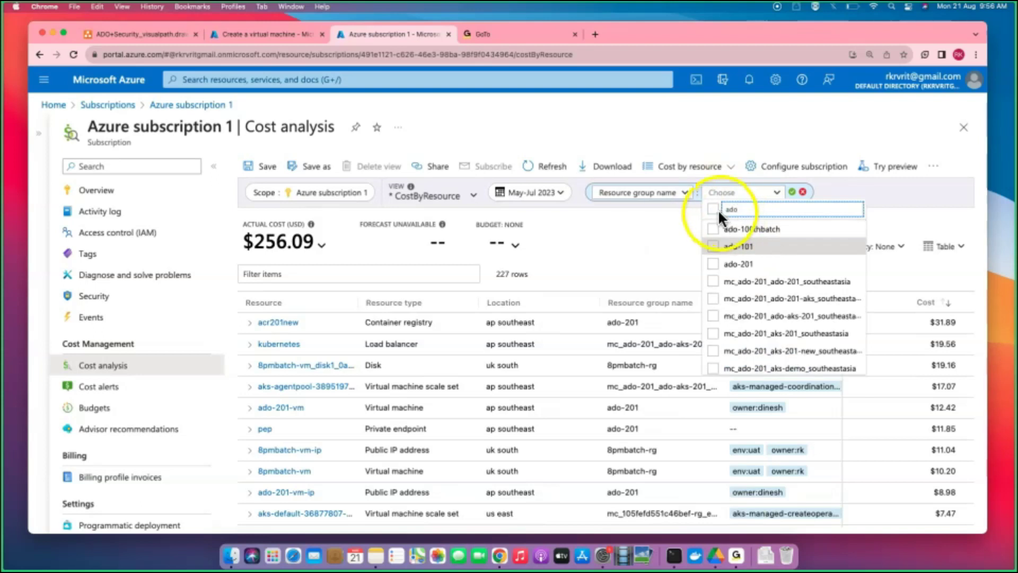
{"action": "left_click", "coordinate": [719, 209]}
{"action": "left_click", "coordinate": [791, 192]}
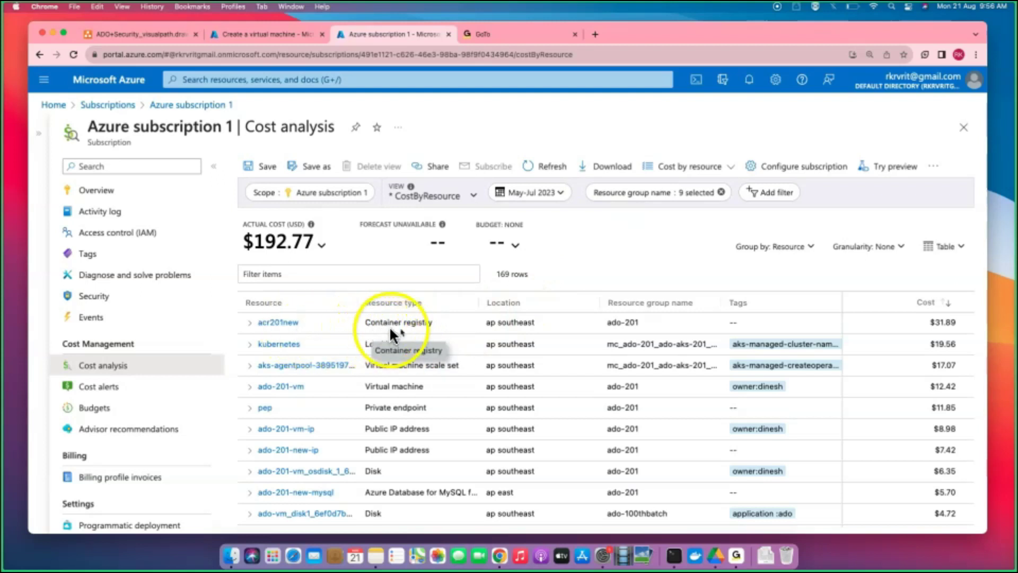
Check the download options for the filtered cost data and close them without exporting.
{"action": "left_click", "coordinate": [952, 339]}
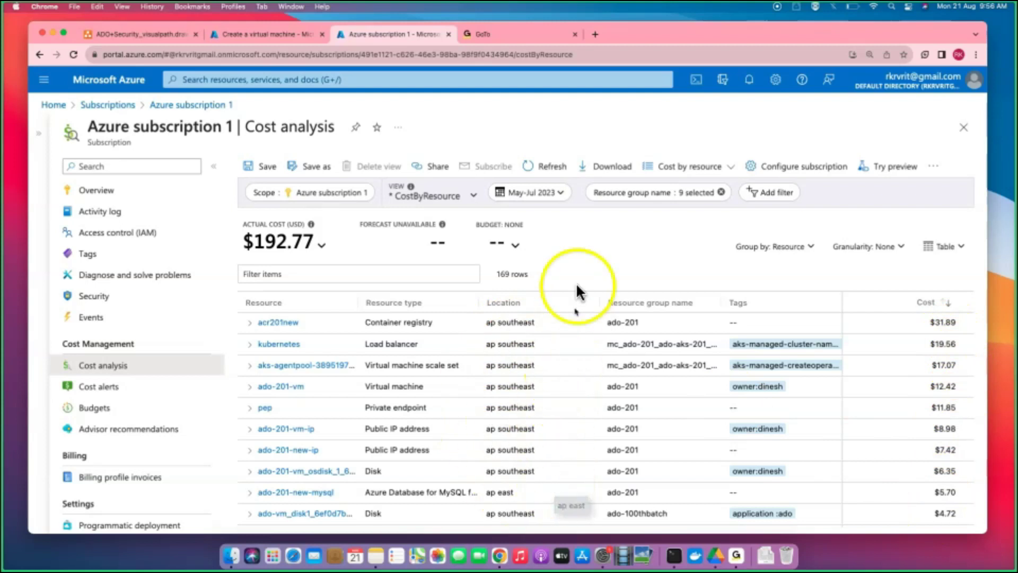
{"action": "left_click", "coordinate": [594, 172]}
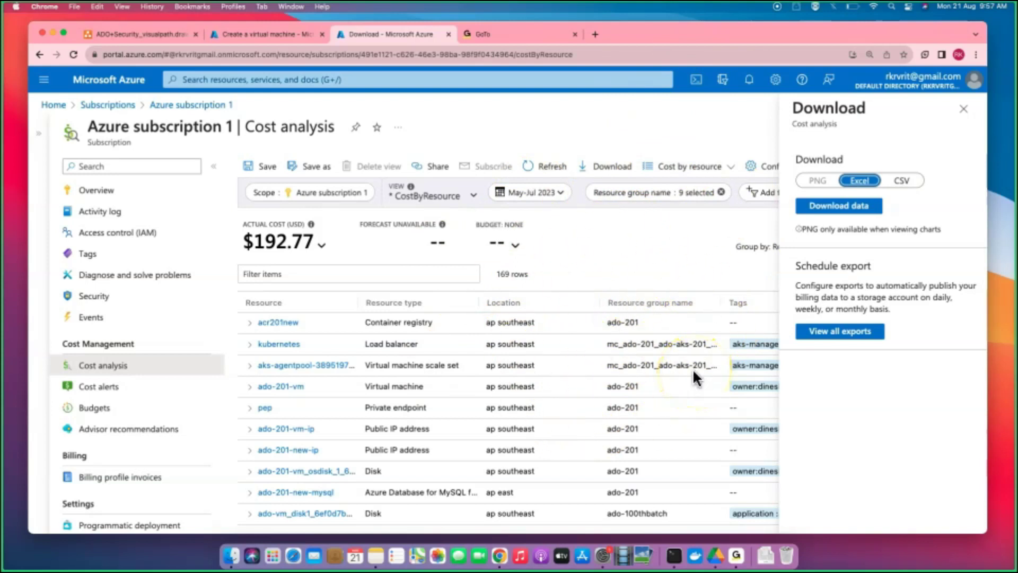
{"action": "left_click", "coordinate": [963, 113]}
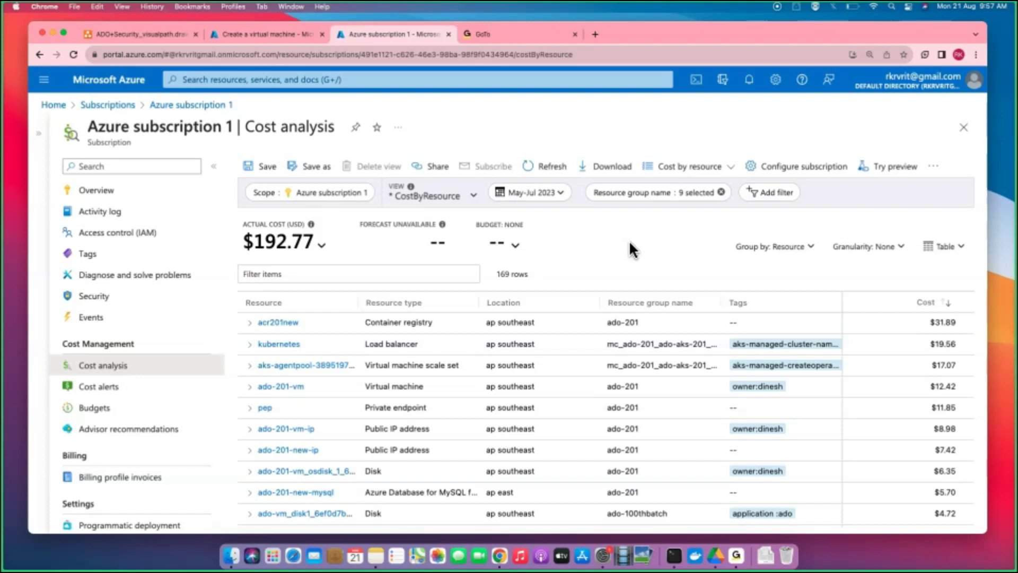
Leave the cost analysis and return to the Azure portal home page.
{"action": "left_click", "coordinate": [644, 205]}
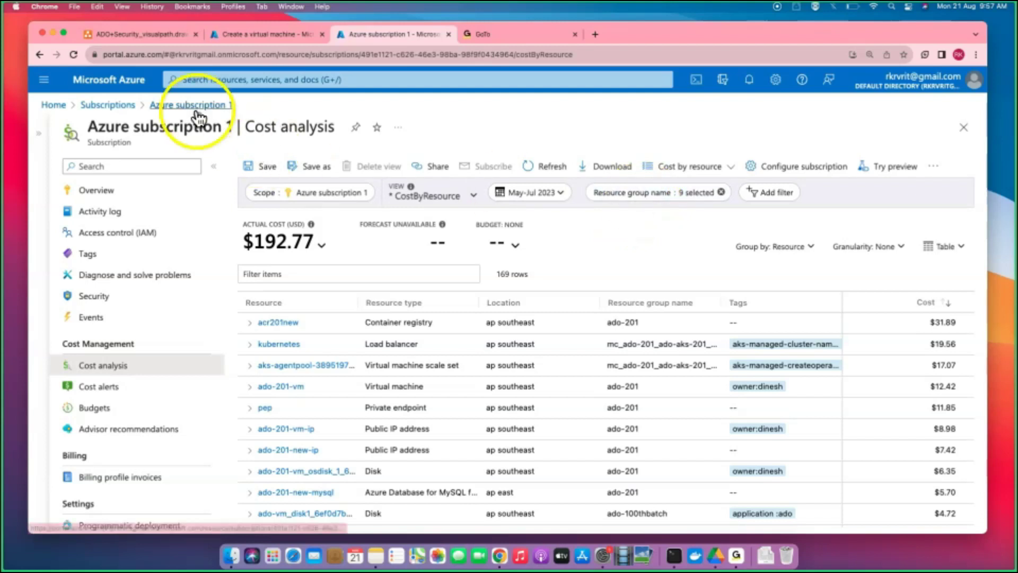
{"action": "left_click", "coordinate": [108, 105]}
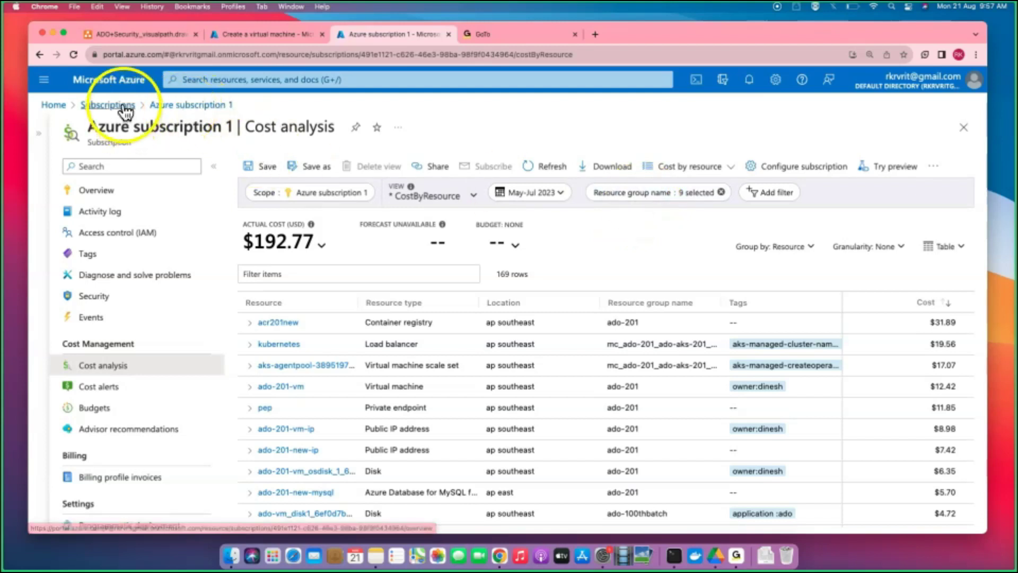
{"action": "left_click", "coordinate": [54, 106]}
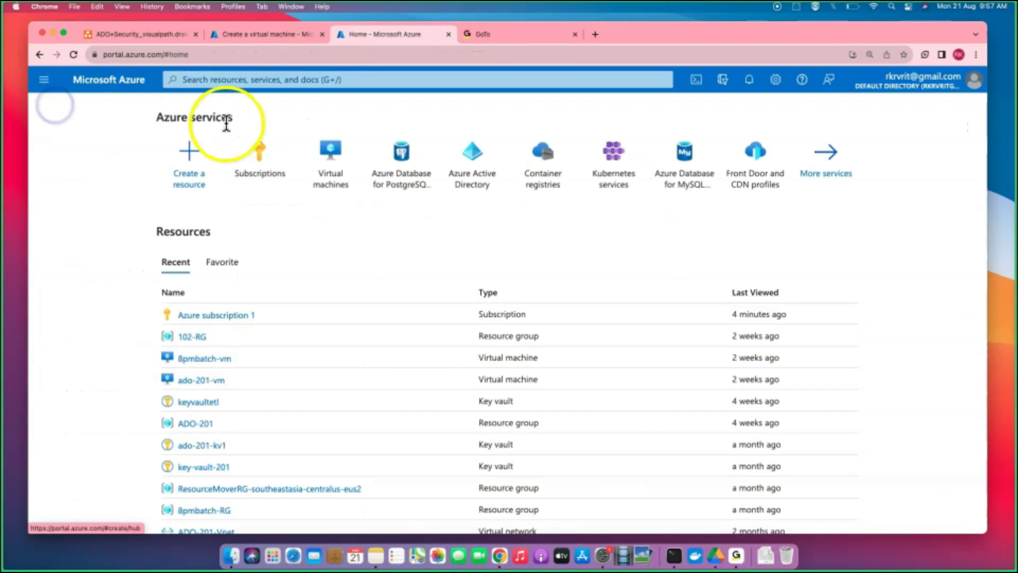
Return to the virtual machine creation form and name the machine az-vm.
{"action": "left_click", "coordinate": [284, 34]}
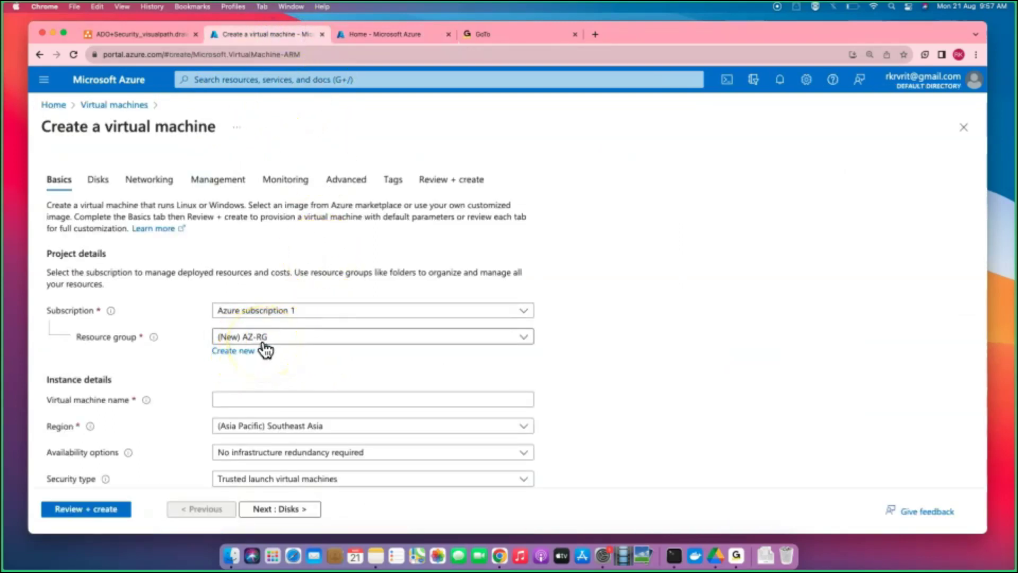
{"action": "scroll", "coordinate": [271, 364], "scroll_direction": "down", "scroll_amount": 3}
{"action": "left_click", "coordinate": [232, 327]}
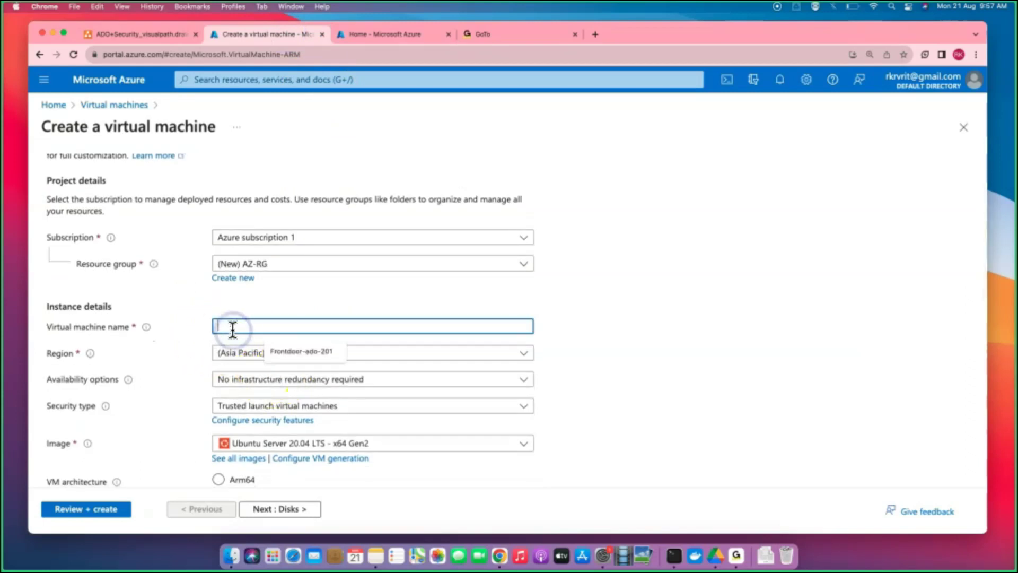
{"action": "type", "text": "az"}
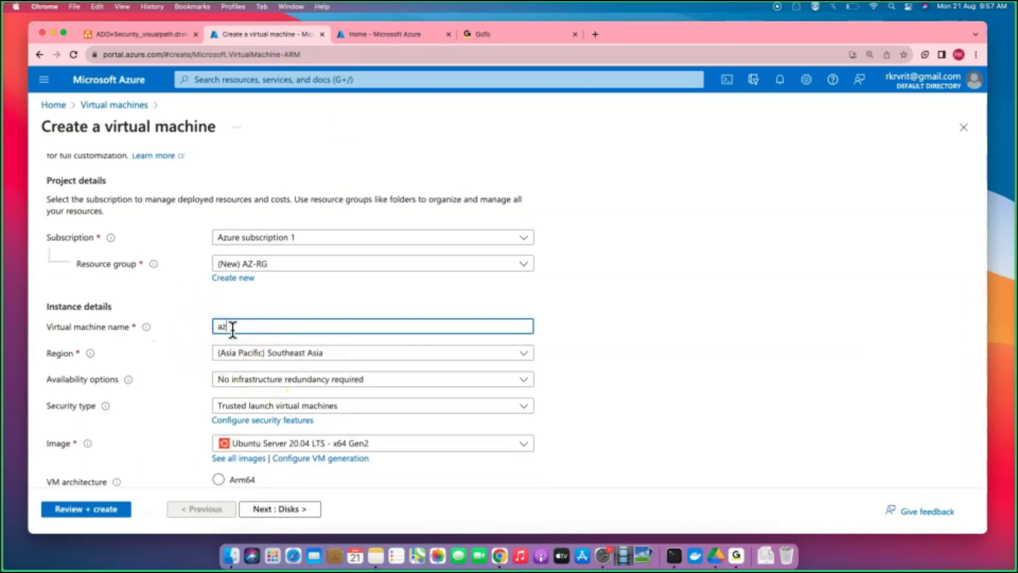
{"action": "type", "text": "-vm"}
Look through the available regions, filter them by "south" and set the region to (Asia Pacific) Southeast Asia.
{"action": "scroll", "coordinate": [416, 386], "scroll_direction": "down", "scroll_amount": 1}
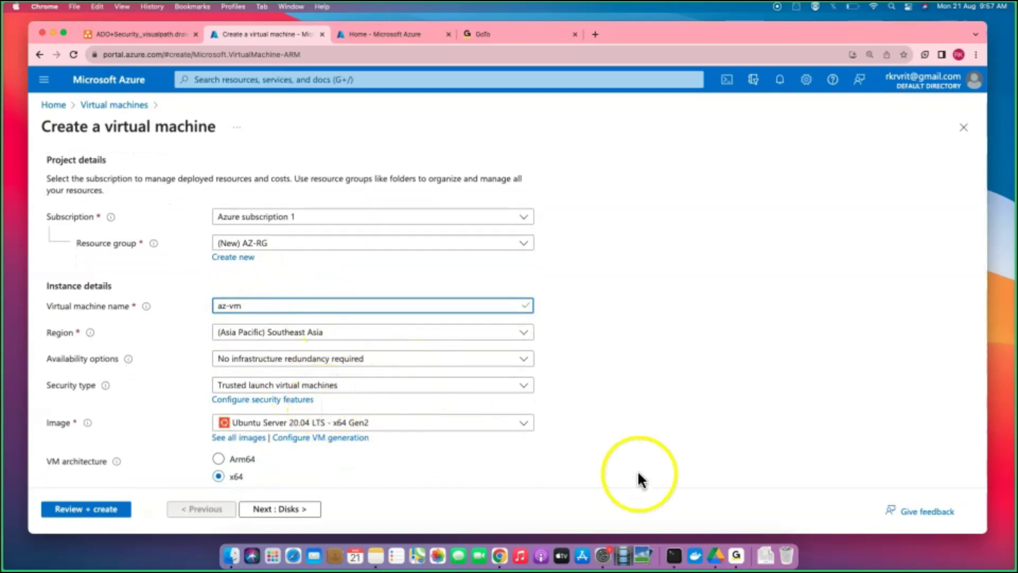
{"action": "left_click", "coordinate": [366, 332]}
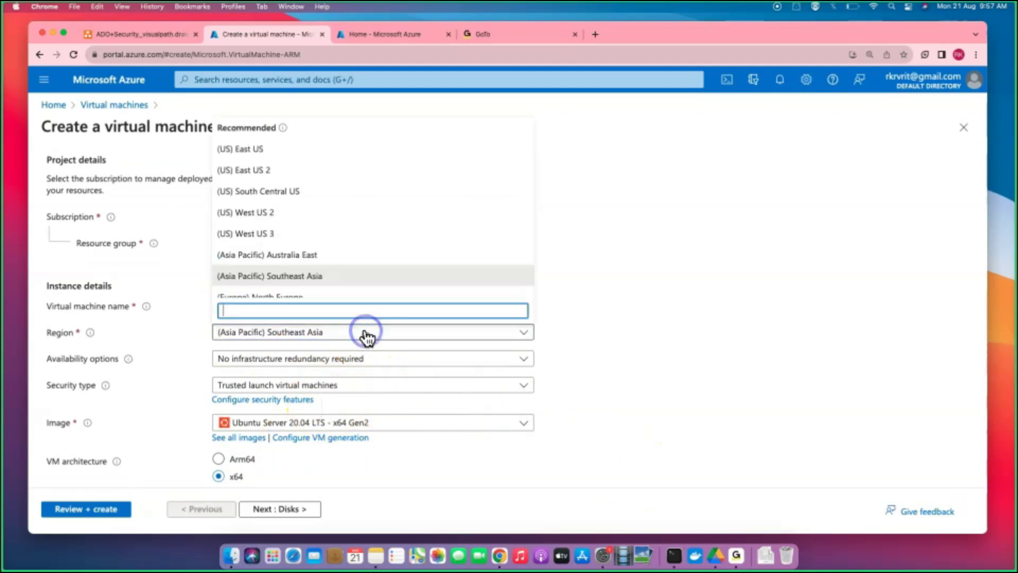
{"action": "scroll", "coordinate": [345, 250], "scroll_direction": "down", "scroll_amount": 15}
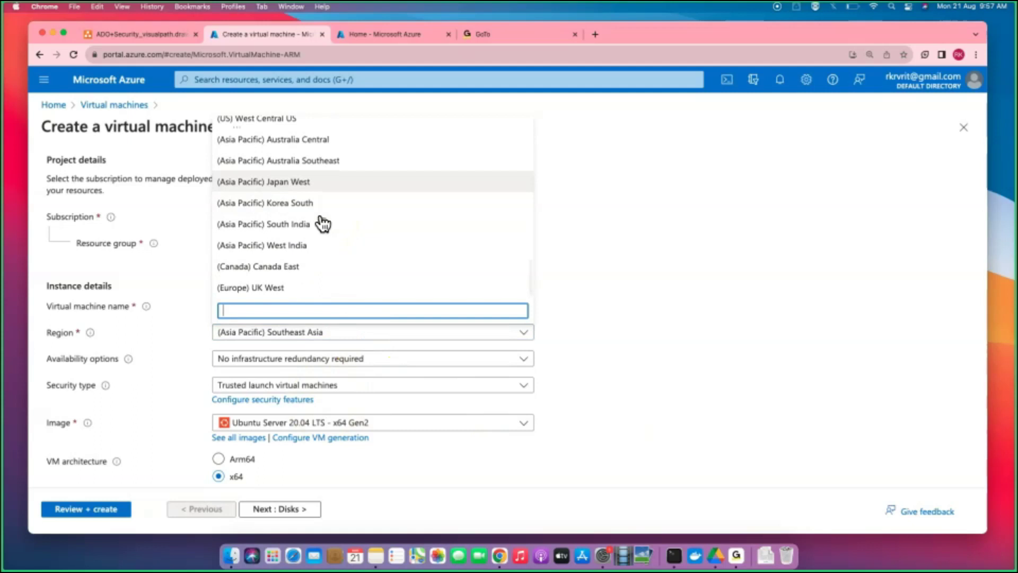
{"action": "scroll", "coordinate": [323, 223], "scroll_direction": "up", "scroll_amount": 10}
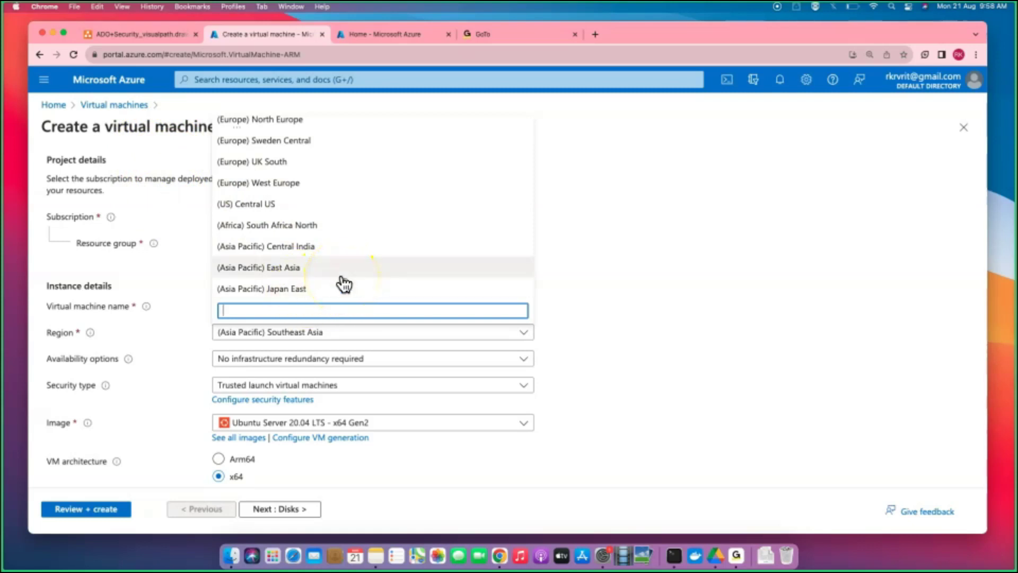
{"action": "type", "text": "outh"}
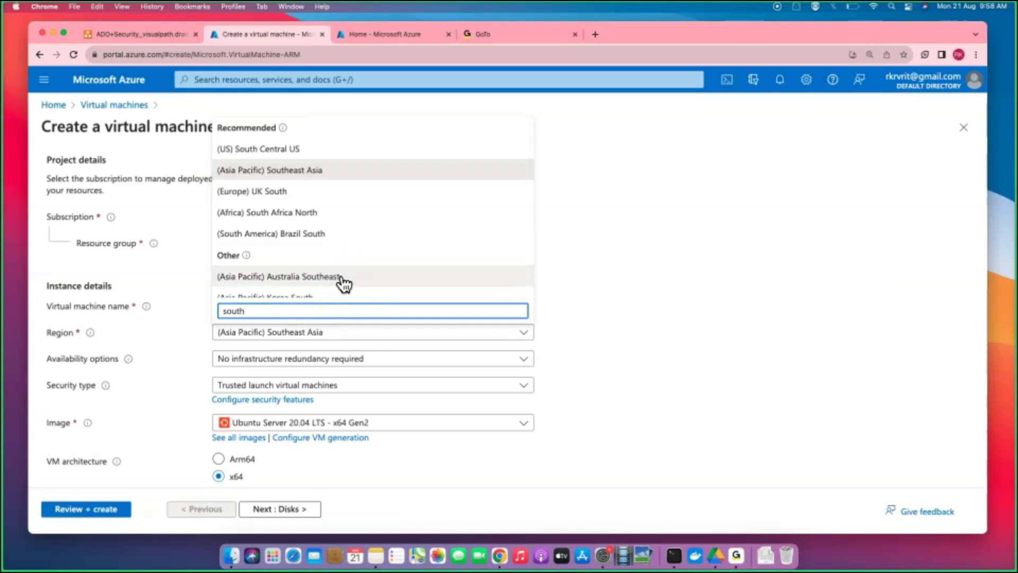
{"action": "left_click", "coordinate": [334, 171]}
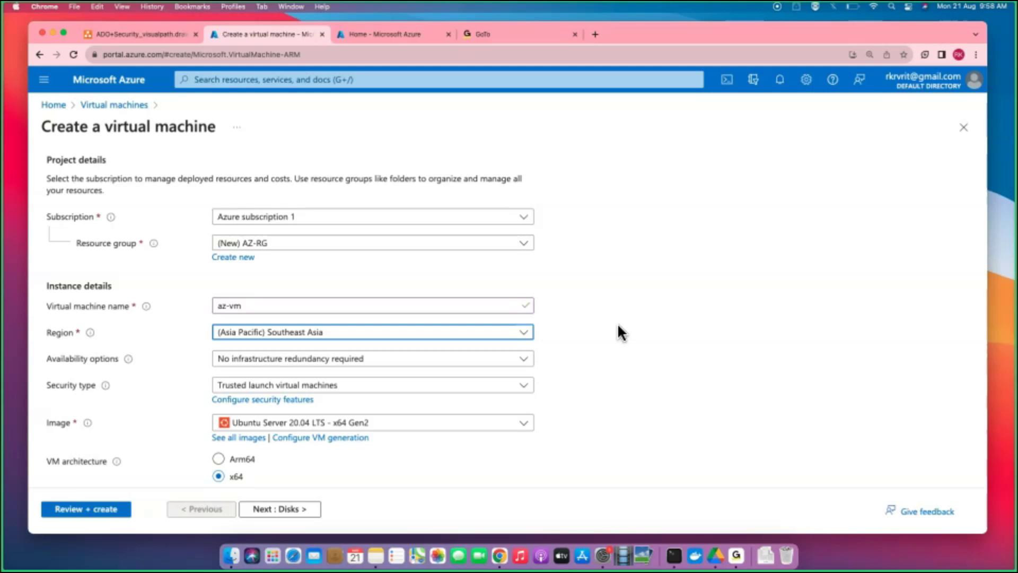
Switch to the draw.io diagram and examine the App Service, DB and green VM shapes in the Azure Portal section.
{"action": "left_click", "coordinate": [153, 33]}
{"action": "scroll", "coordinate": [539, 260], "scroll_direction": "up", "scroll_amount": 10}
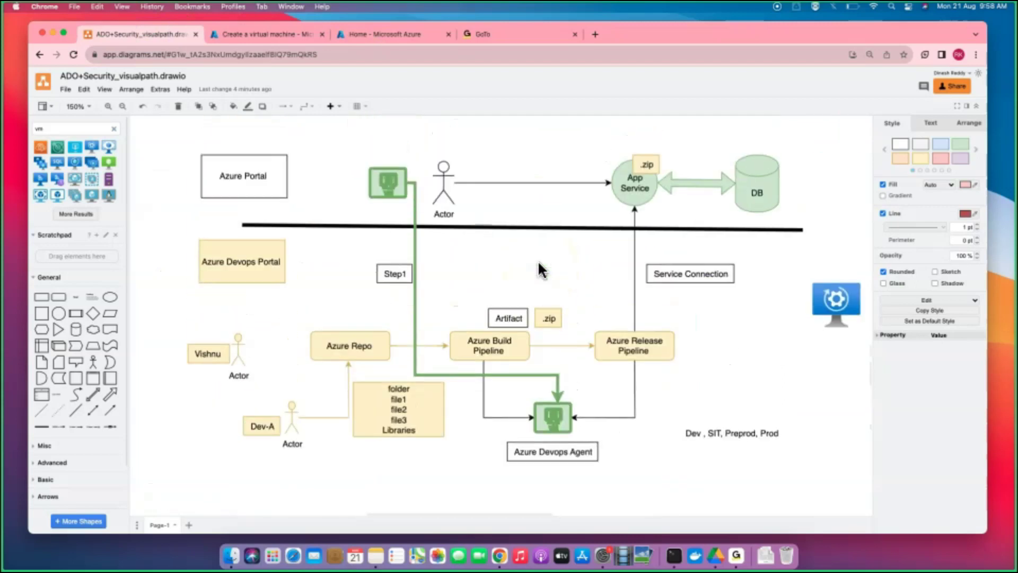
{"action": "scroll", "coordinate": [538, 267], "scroll_direction": "up", "scroll_amount": 1}
{"action": "left_click", "coordinate": [617, 200]}
{"action": "left_click", "coordinate": [762, 212]}
{"action": "left_click", "coordinate": [397, 198]}
{"action": "left_click", "coordinate": [616, 196]}
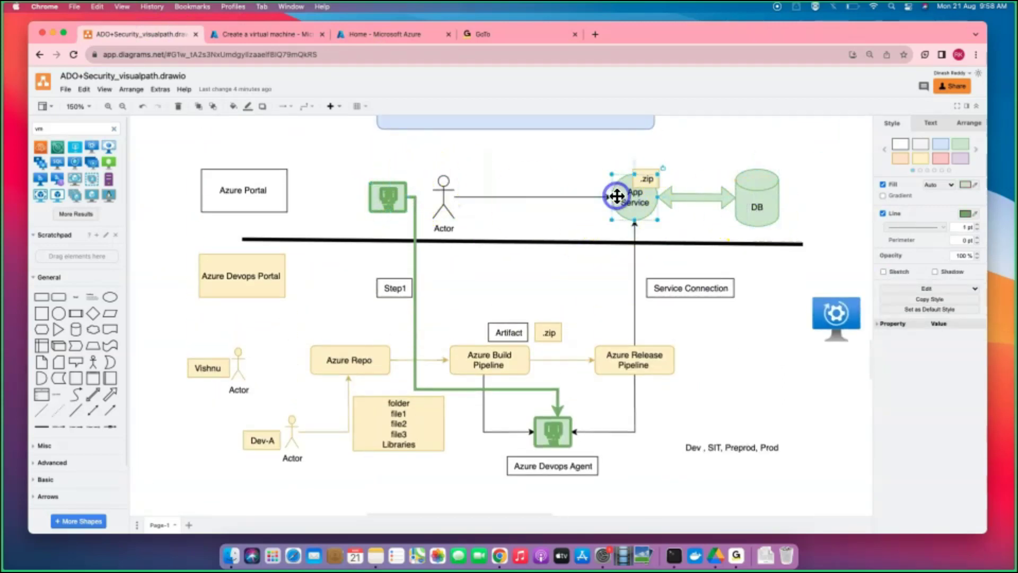
{"action": "left_click", "coordinate": [753, 200]}
{"action": "left_click", "coordinate": [642, 203]}
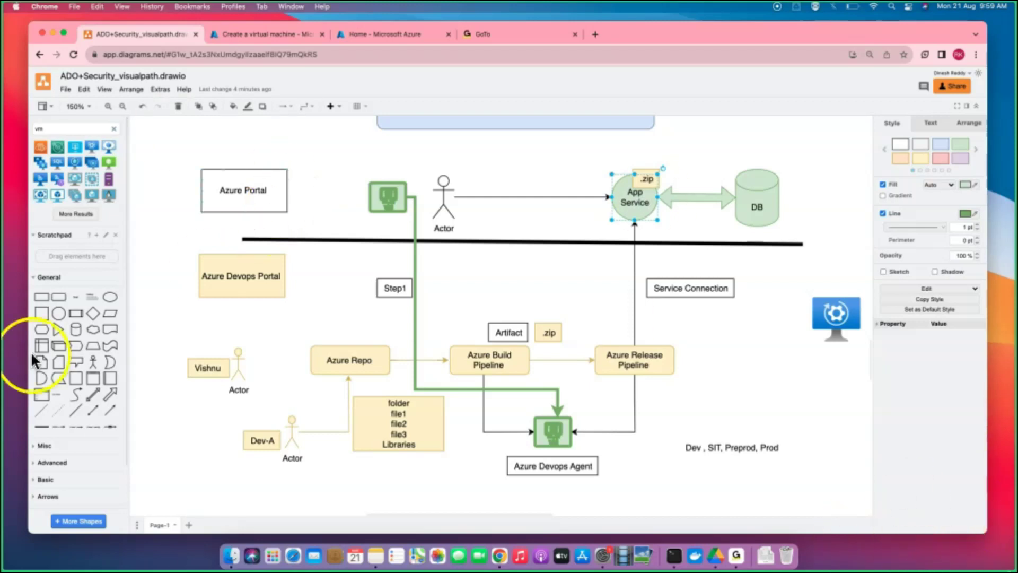
{"action": "left_click", "coordinate": [516, 158]}
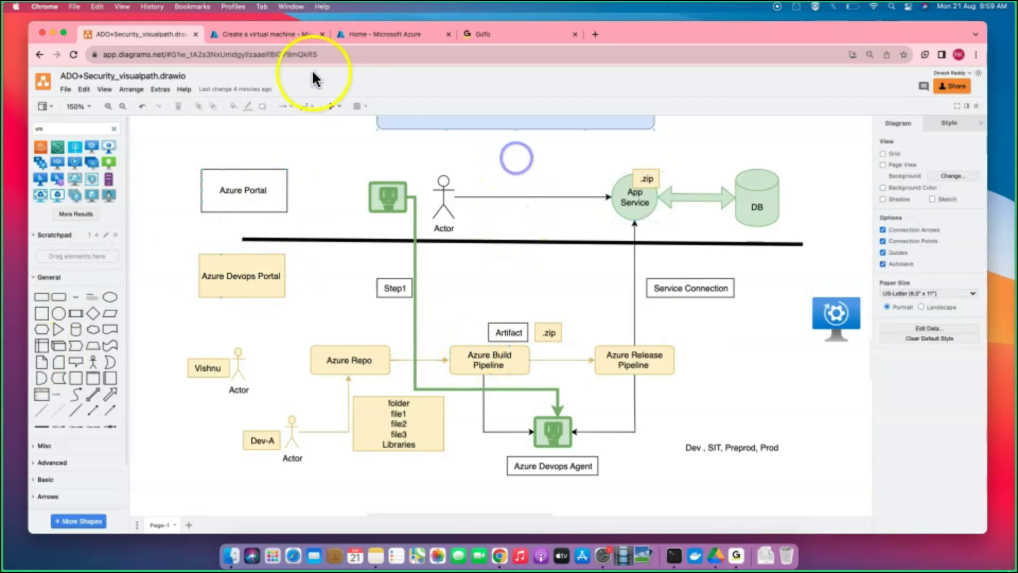
Return to the virtual machine creation form, review the availability options and choose No infrastructure redundancy required.
{"action": "left_click", "coordinate": [262, 34]}
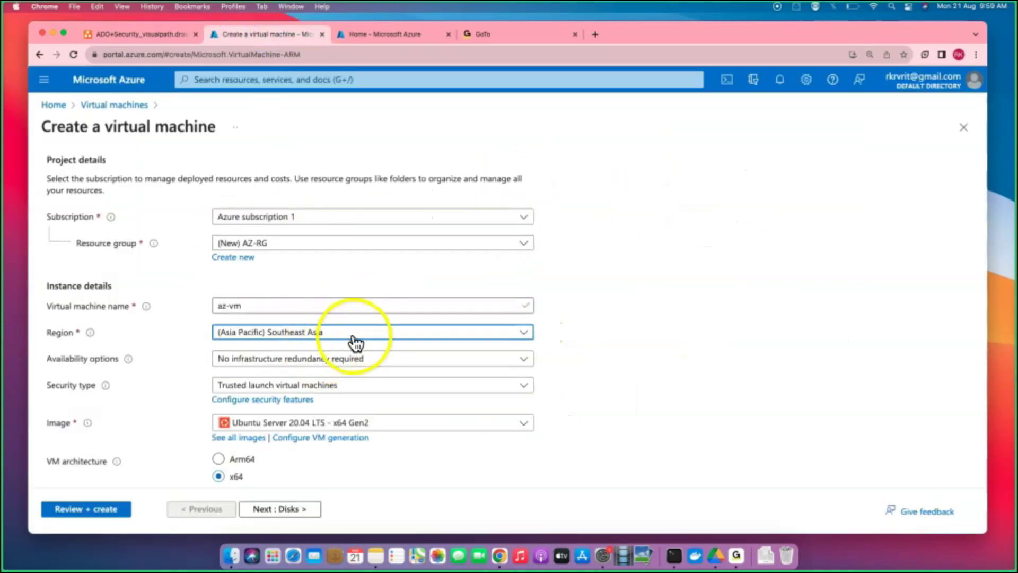
{"action": "scroll", "coordinate": [371, 360], "scroll_direction": "down", "scroll_amount": 2}
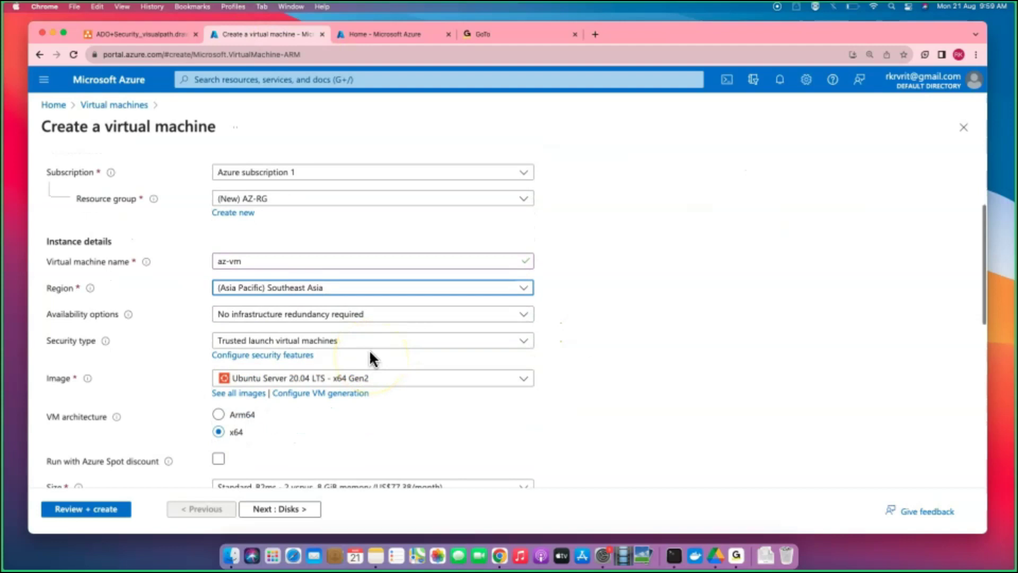
{"action": "left_click", "coordinate": [384, 316]}
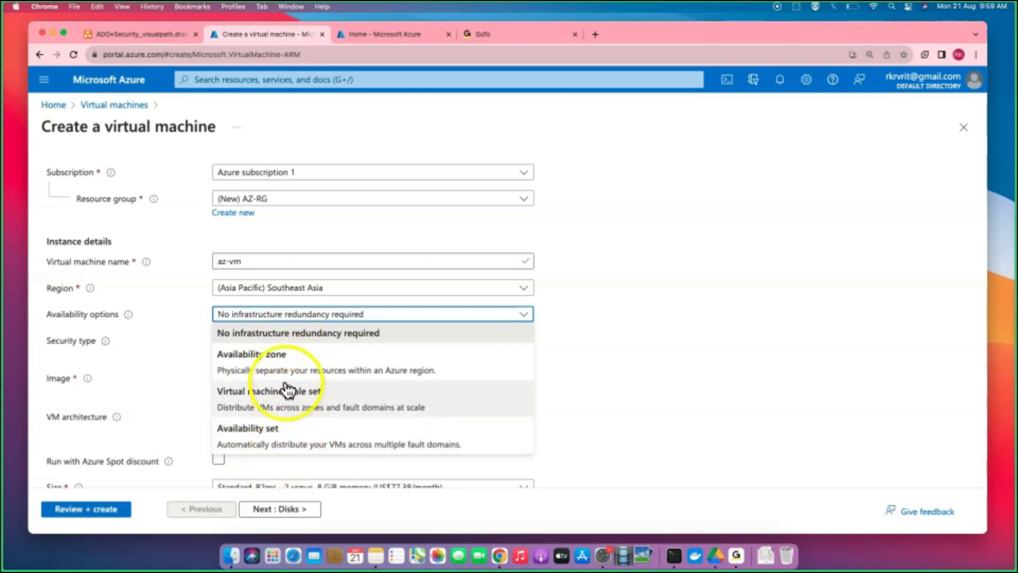
{"action": "left_click", "coordinate": [283, 334]}
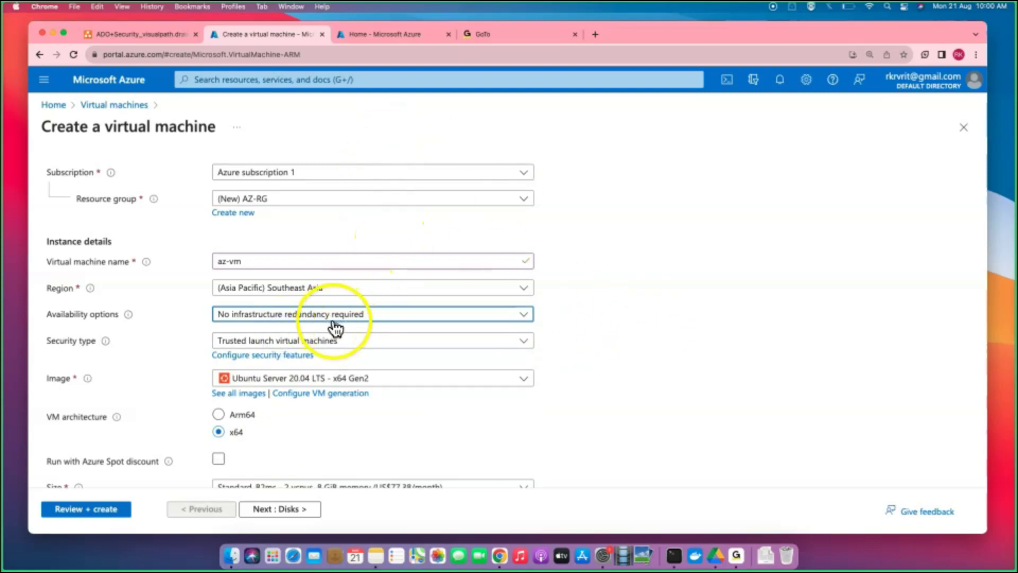
Switch to the draw.io diagram and examine how the VM shapes relate to Zone-2, Zone-3 and the data centers under Region-1.
{"action": "left_click", "coordinate": [150, 22]}
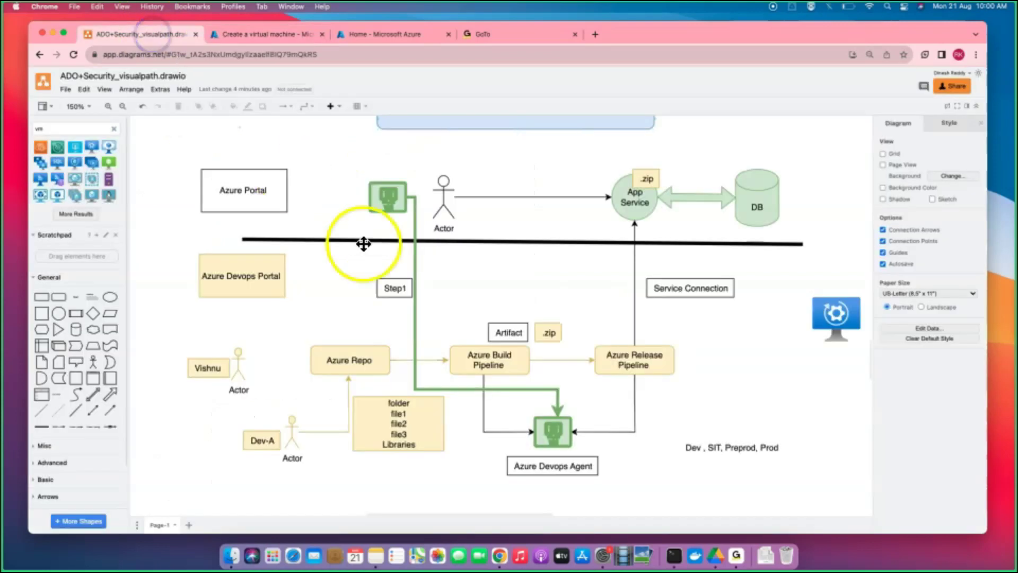
{"action": "scroll", "coordinate": [413, 311], "scroll_direction": "up", "scroll_amount": 5}
{"action": "scroll", "coordinate": [414, 312], "scroll_direction": "up", "scroll_amount": 4}
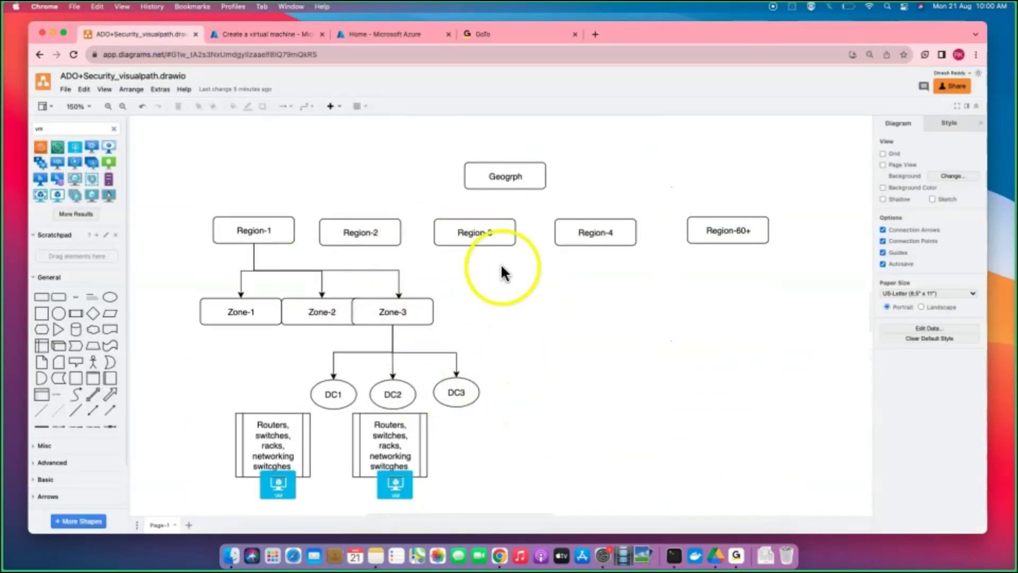
{"action": "left_click", "coordinate": [282, 484]}
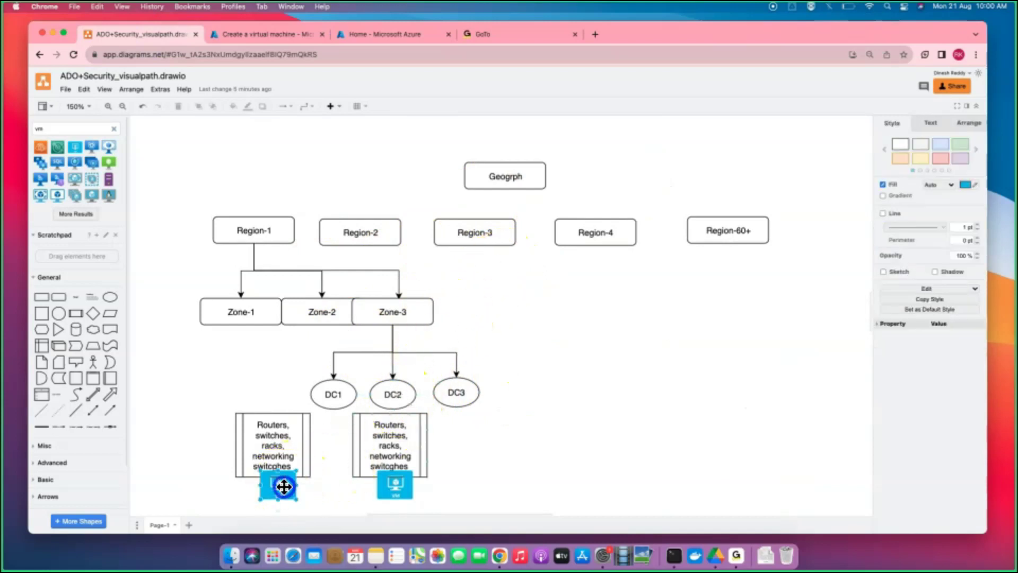
{"action": "mouse_move", "coordinate": [284, 486]}
{"action": "left_mouse_down"}
{"action": "mouse_move", "coordinate": [329, 398]}
{"action": "mouse_move", "coordinate": [269, 457]}
{"action": "mouse_move", "coordinate": [272, 480]}
{"action": "left_mouse_up"}
{"action": "left_click", "coordinate": [311, 325]}
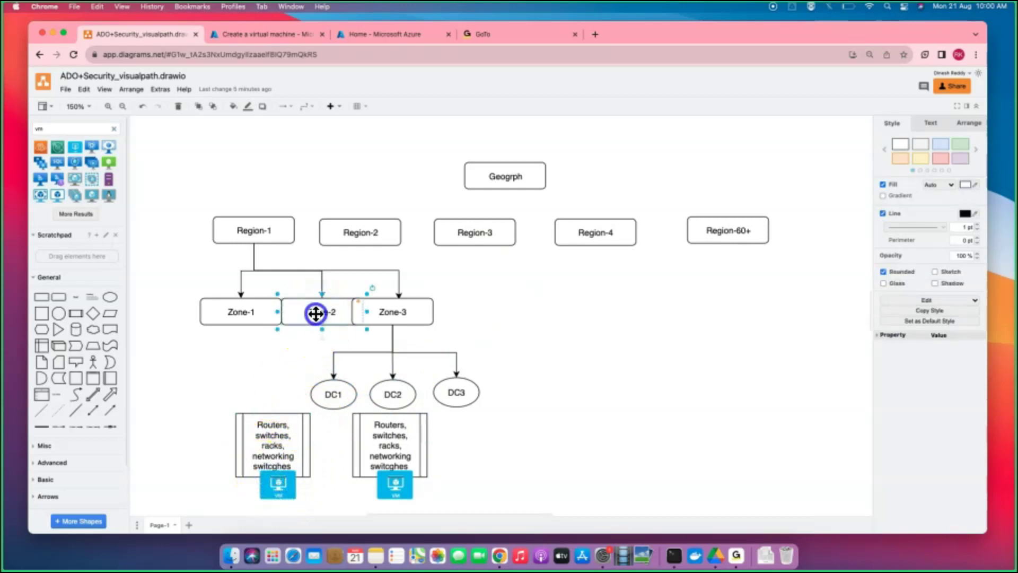
{"action": "left_click", "coordinate": [412, 457]}
{"action": "left_click", "coordinate": [395, 482]}
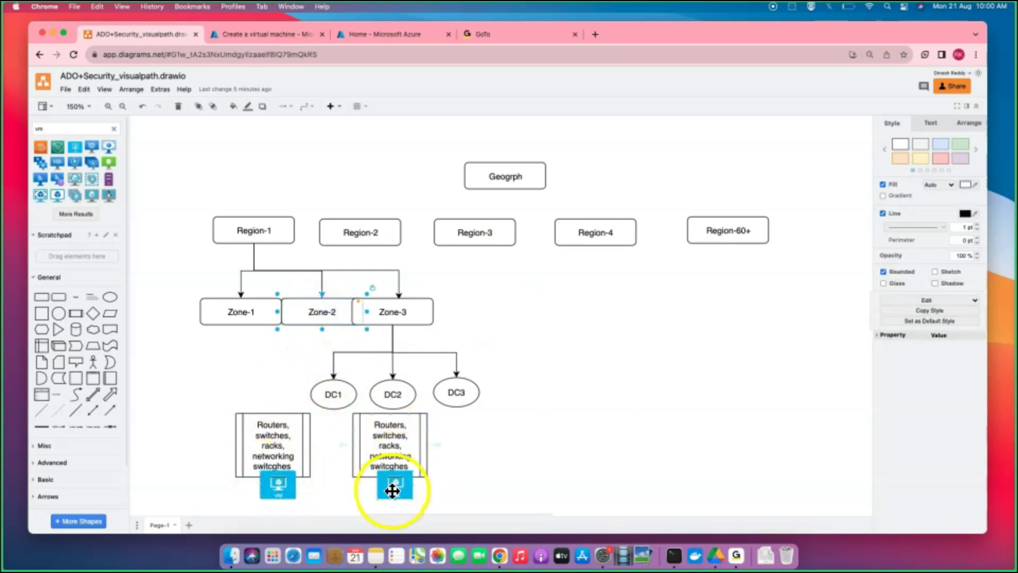
{"action": "left_click", "coordinate": [406, 316]}
{"action": "left_click", "coordinate": [294, 461]}
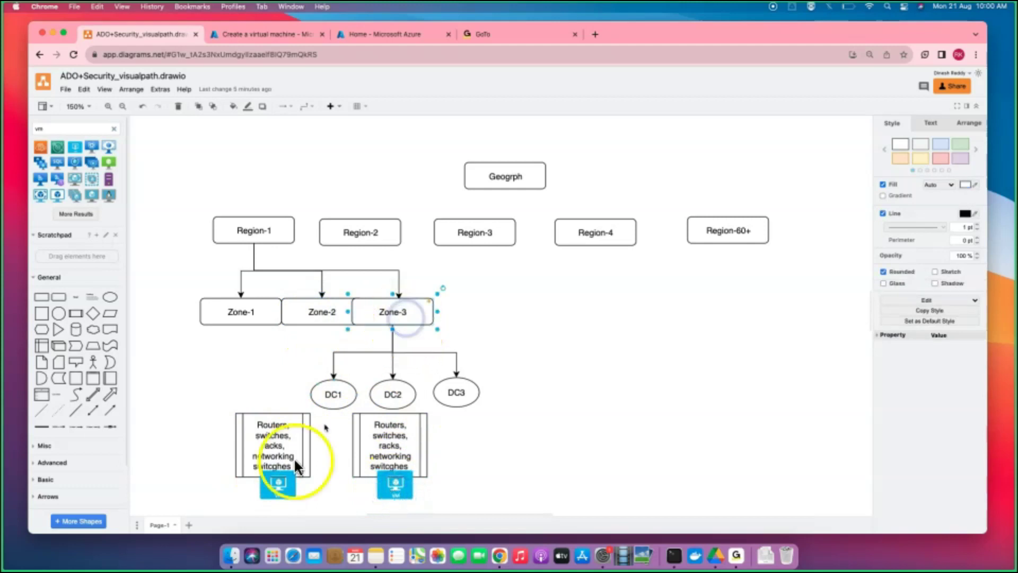
{"action": "double_click", "coordinate": [276, 483]}
{"action": "left_click", "coordinate": [282, 488]}
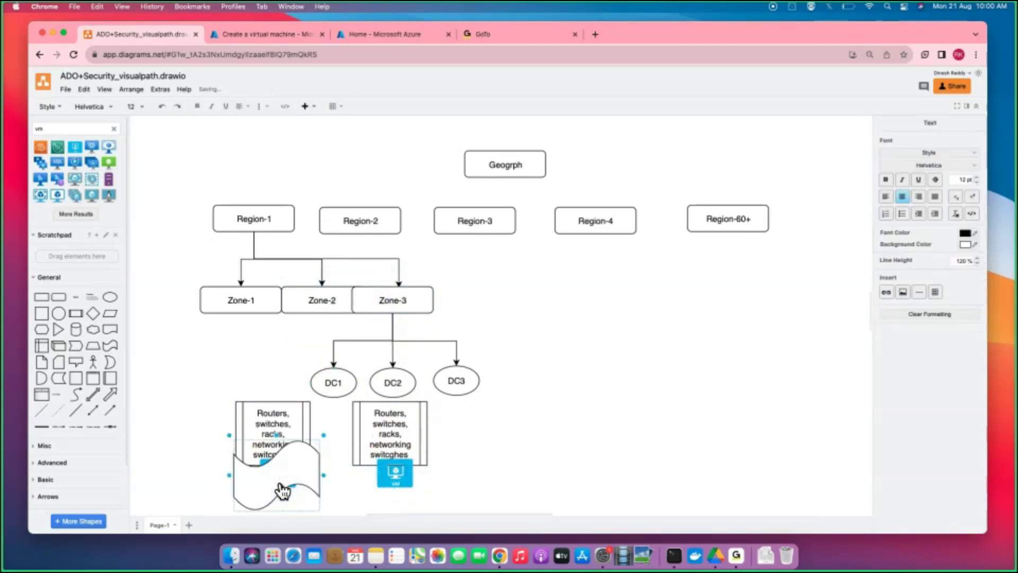
{"action": "left_click", "coordinate": [391, 484]}
{"action": "left_click", "coordinate": [309, 482]}
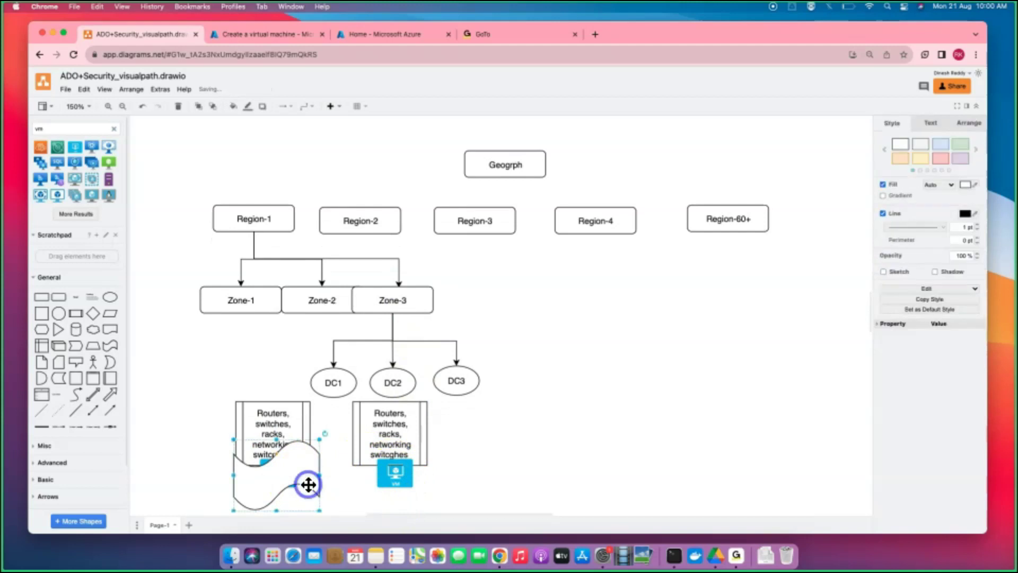
{"action": "key", "text": "Delete"}
Check the availability options in the Azure virtual machine form and compare them with the VM and zone shapes in the draw.io diagram.
{"action": "left_click", "coordinate": [294, 35]}
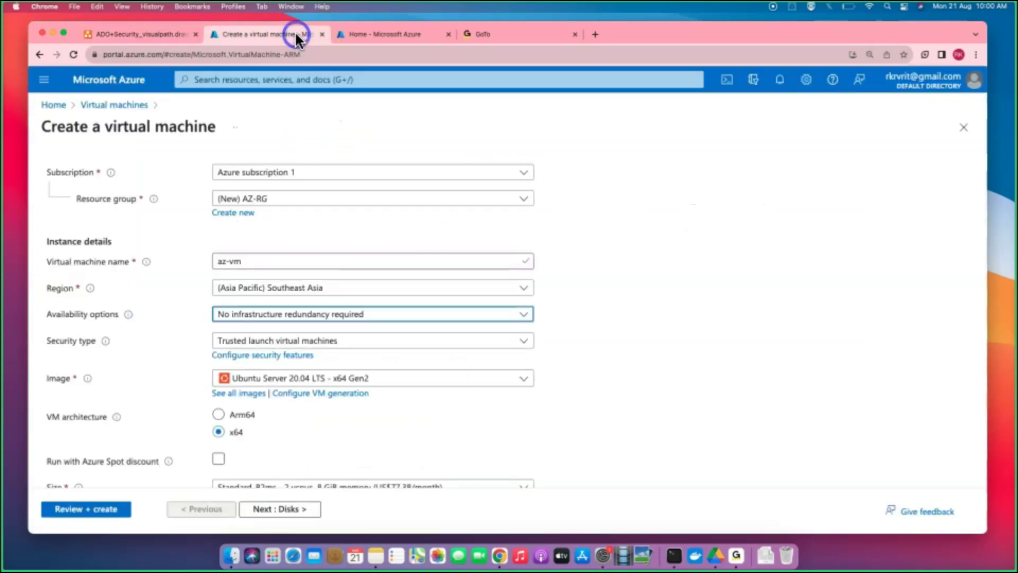
{"action": "left_click", "coordinate": [290, 318]}
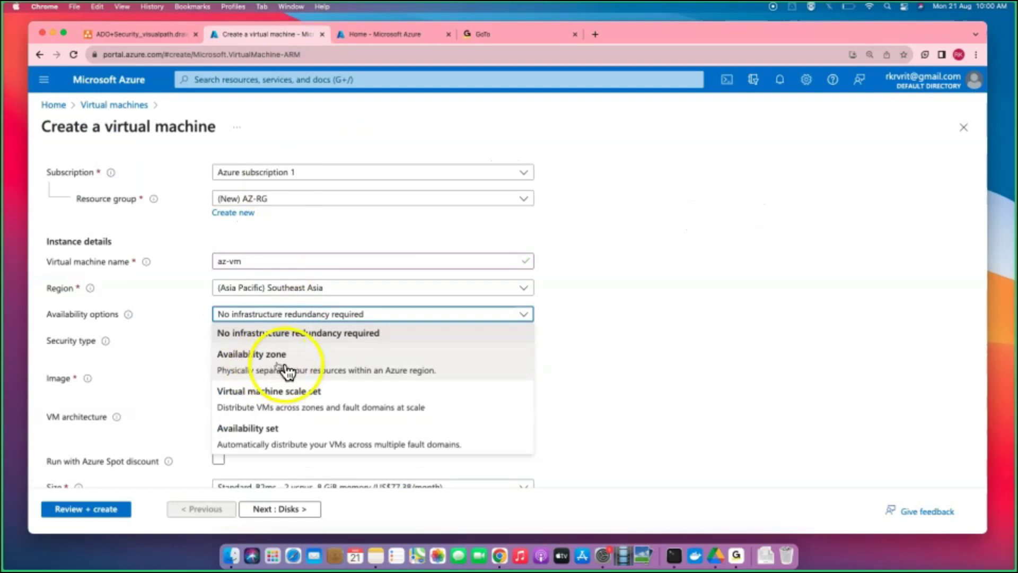
{"action": "left_click", "coordinate": [145, 37]}
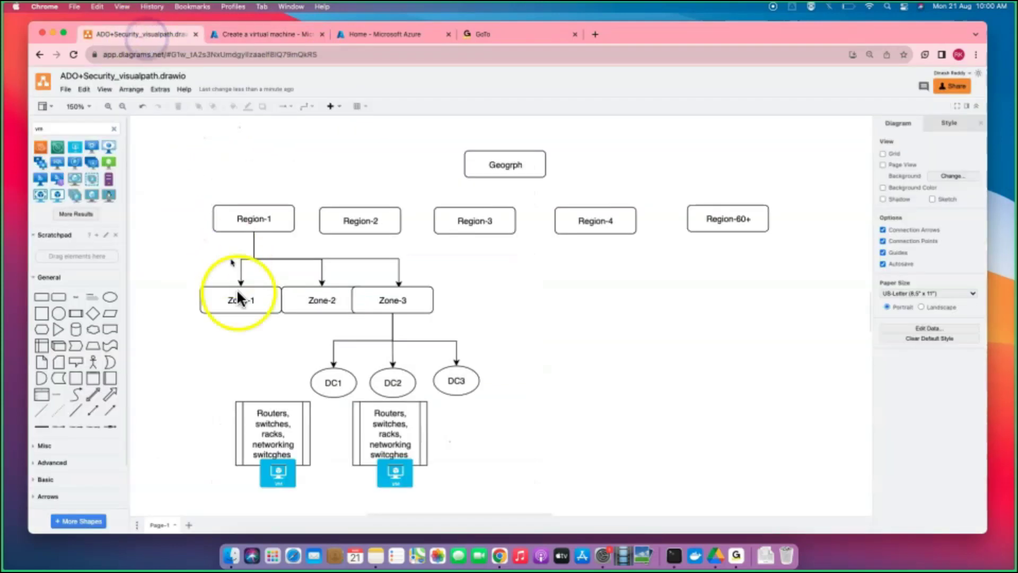
{"action": "left_click", "coordinate": [278, 480]}
{"action": "left_click", "coordinate": [318, 301]}
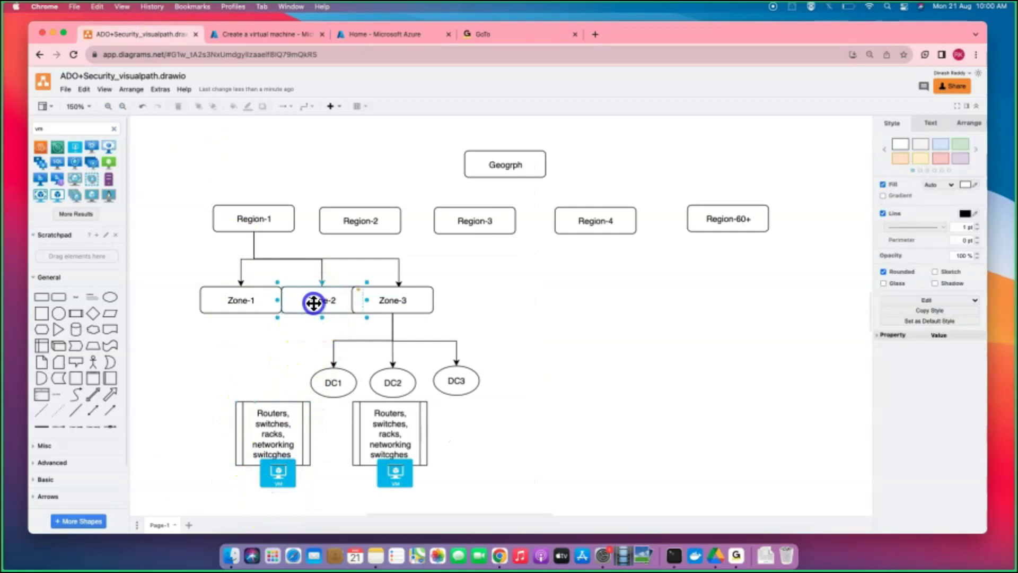
{"action": "left_click", "coordinate": [395, 473]}
{"action": "left_click", "coordinate": [410, 296]}
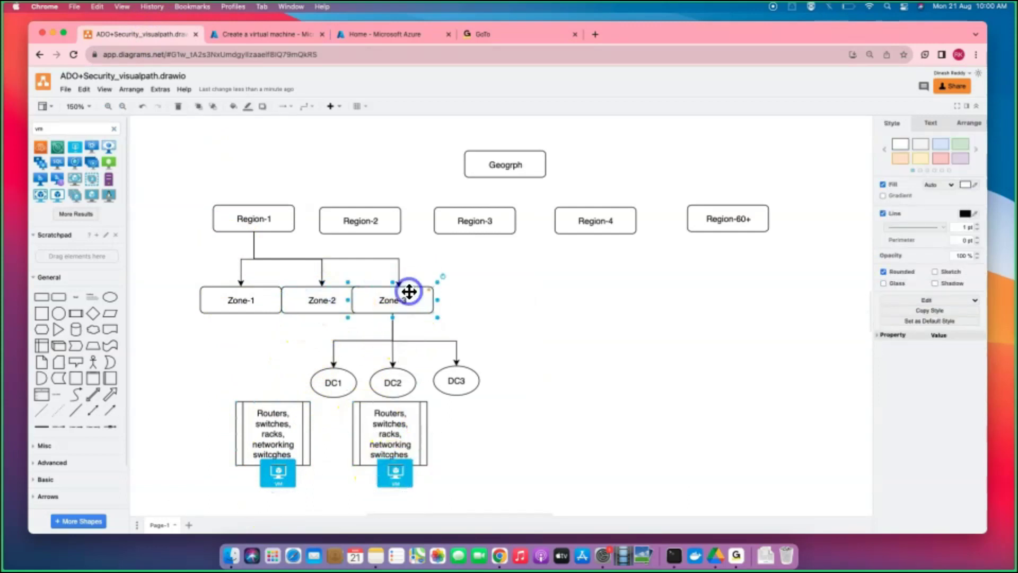
Color the Zone-2 box light blue, and the Zone-3 box and the VM shape below DC2 light red.
{"action": "left_click", "coordinate": [319, 303]}
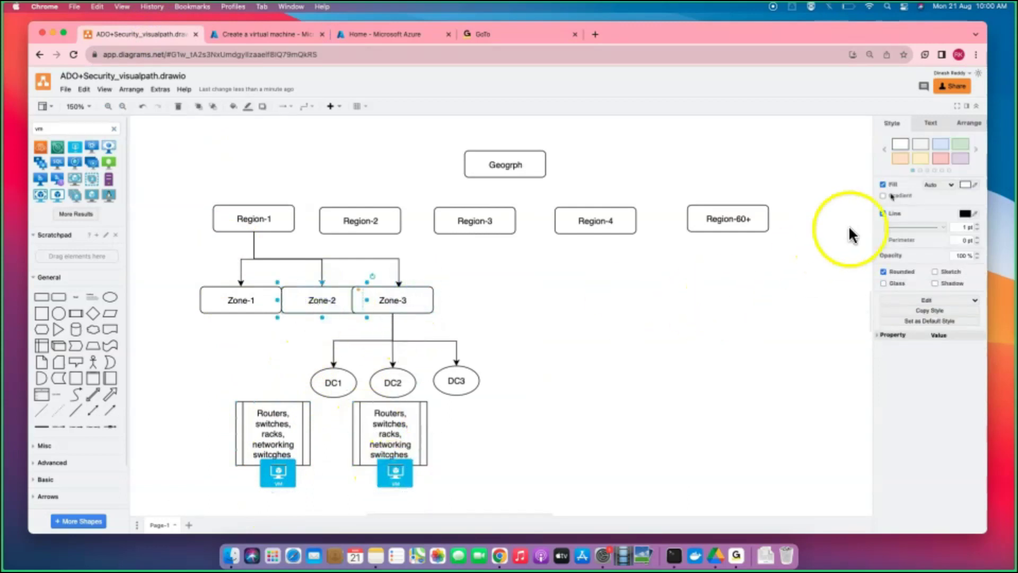
{"action": "left_click", "coordinate": [940, 144]}
{"action": "left_click", "coordinate": [411, 300]}
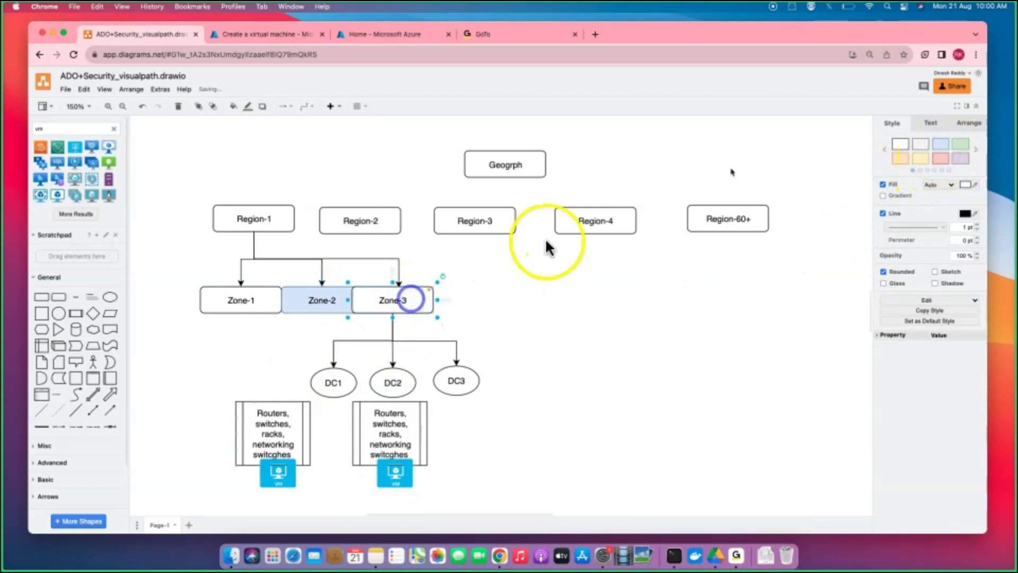
{"action": "left_click", "coordinate": [941, 158]}
{"action": "left_click", "coordinate": [393, 471]}
{"action": "left_click", "coordinate": [941, 158]}
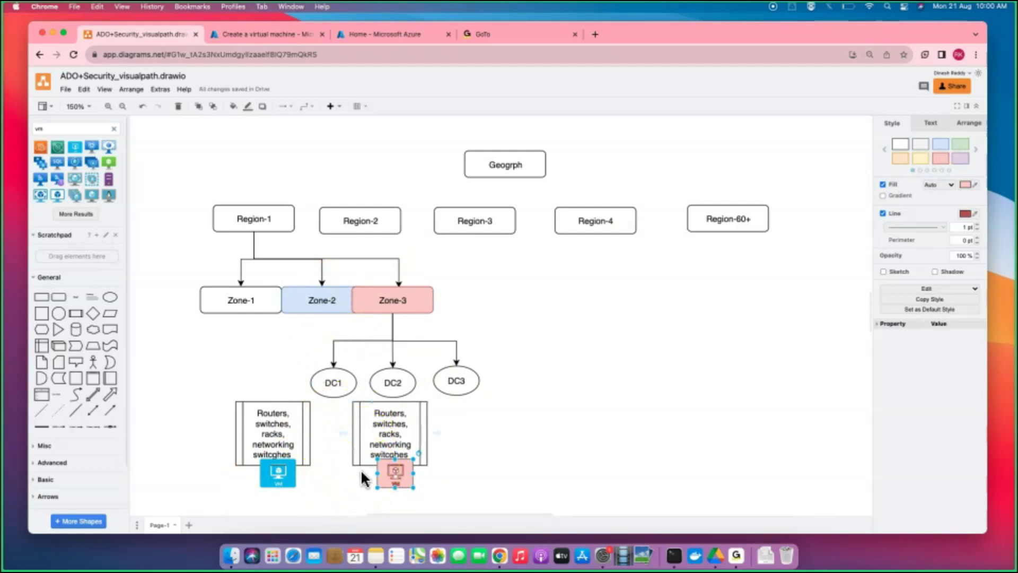
Return to the virtual machine form, keep No infrastructure redundancy required and set the security type to Standard.
{"action": "left_click", "coordinate": [271, 35]}
{"action": "left_click", "coordinate": [300, 334]}
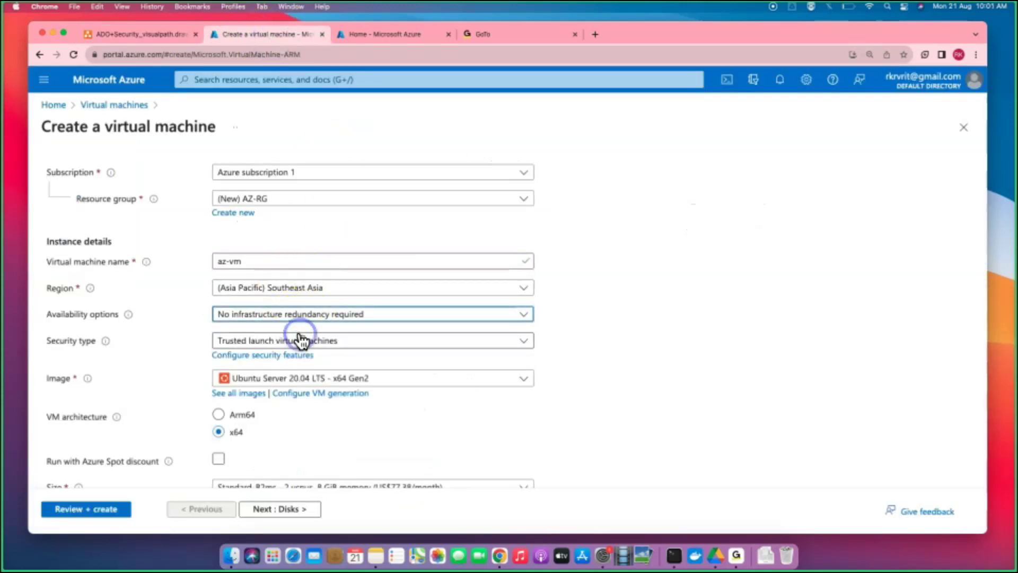
{"action": "left_click", "coordinate": [310, 317]}
{"action": "left_click", "coordinate": [311, 331]}
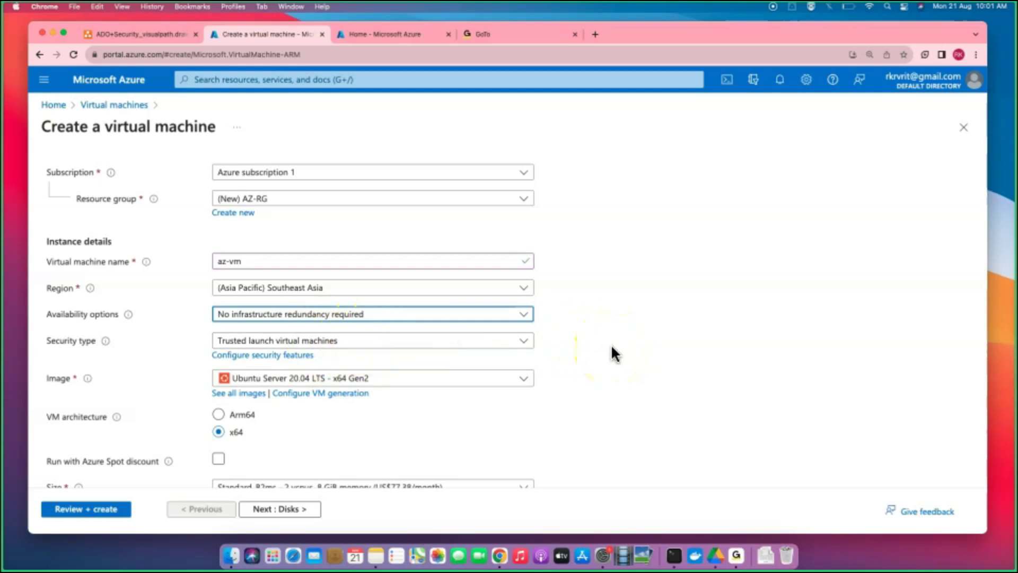
{"action": "left_click", "coordinate": [467, 342]}
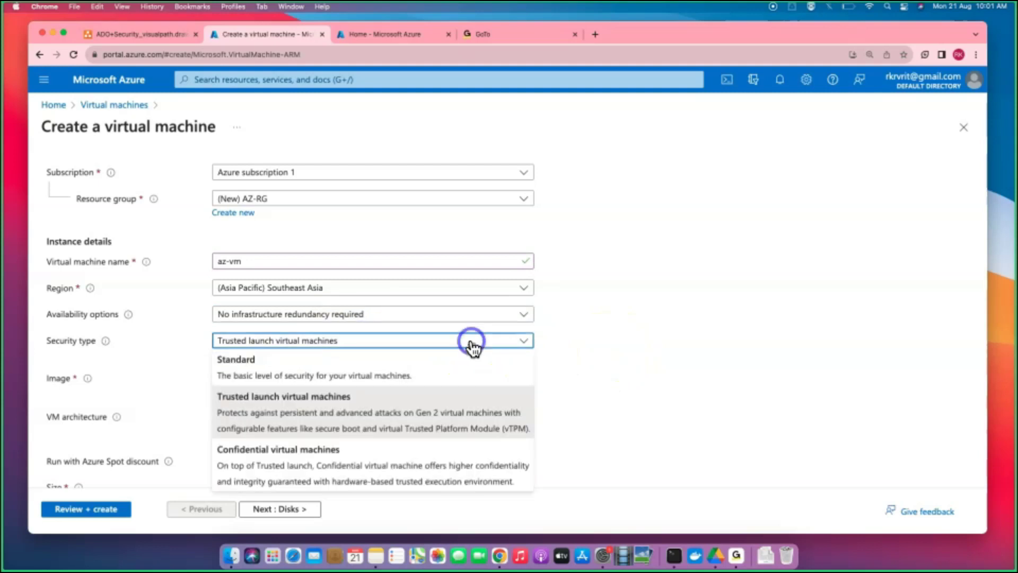
{"action": "left_click", "coordinate": [453, 373]}
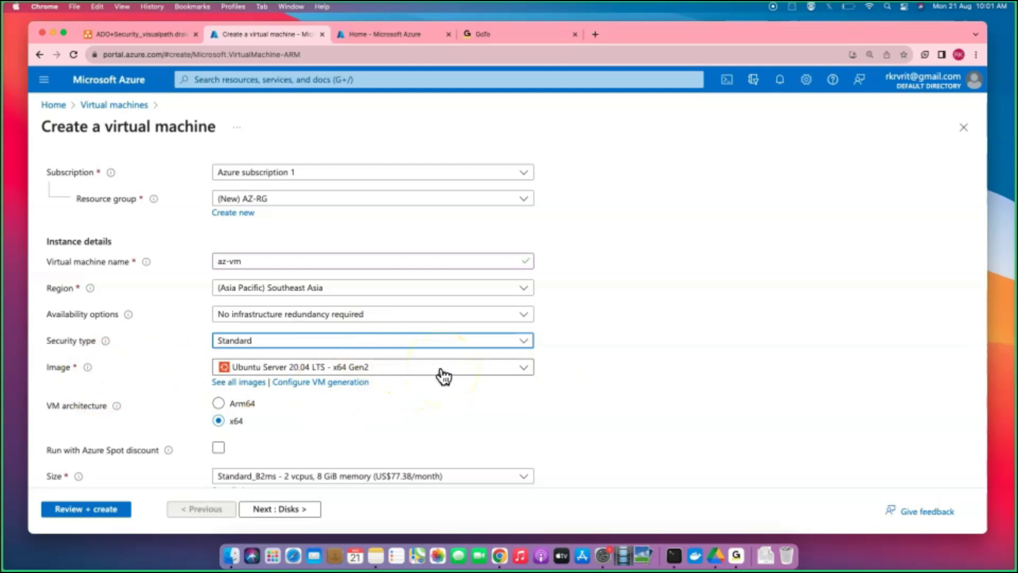
Switch to the draw.io diagram and review the Azure Portal tasks under "How to Register a VM into ADO".
{"action": "left_click", "coordinate": [149, 33]}
{"action": "scroll", "coordinate": [557, 328], "scroll_direction": "up", "scroll_amount": 15}
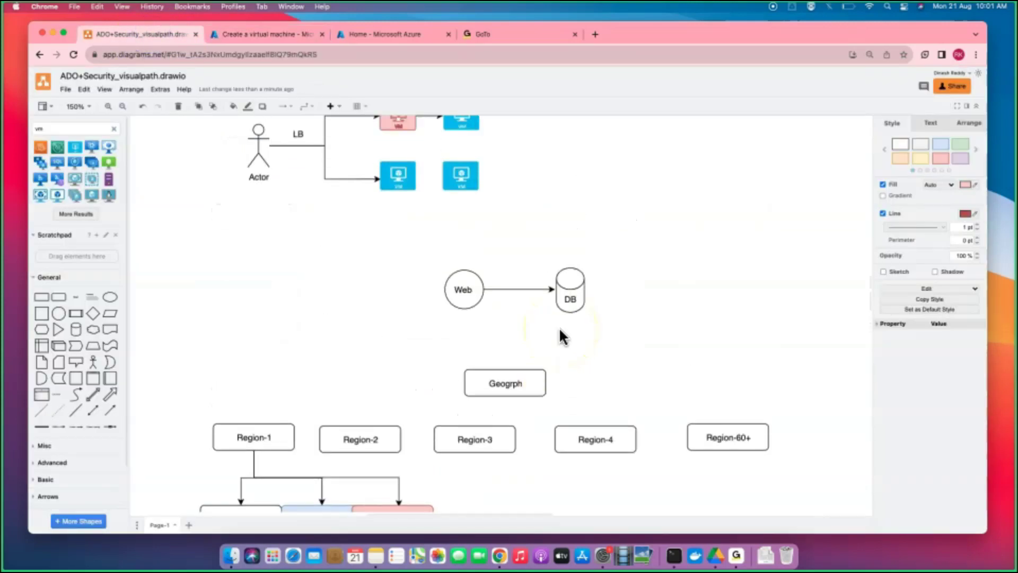
{"action": "scroll", "coordinate": [558, 326], "scroll_direction": "down", "scroll_amount": 5}
{"action": "left_click", "coordinate": [477, 332]}
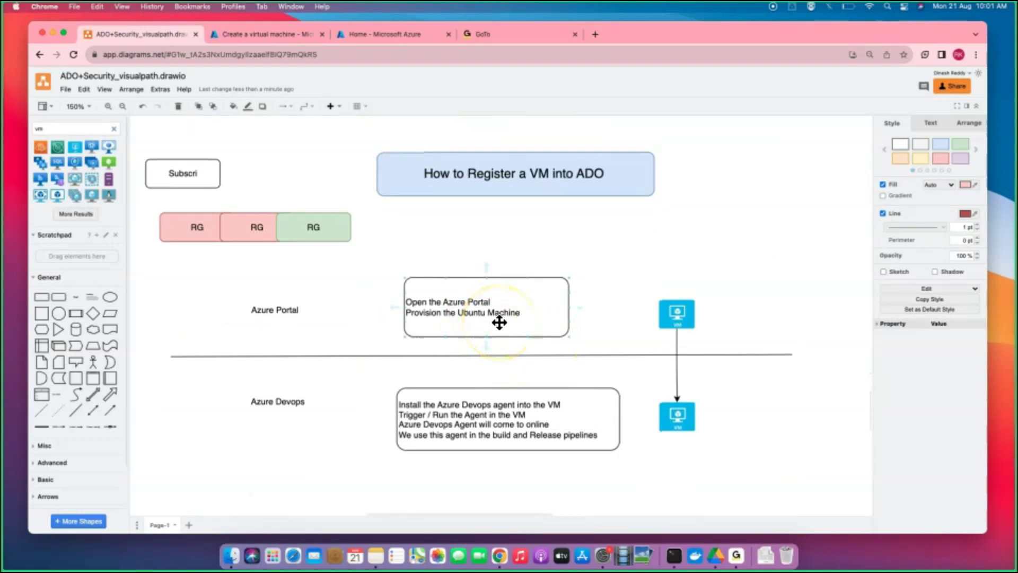
Return to the virtual machine form, look through the marketplace images and keep Ubuntu Server 20.04 LTS - x64 Gen2.
{"action": "left_click", "coordinate": [268, 35]}
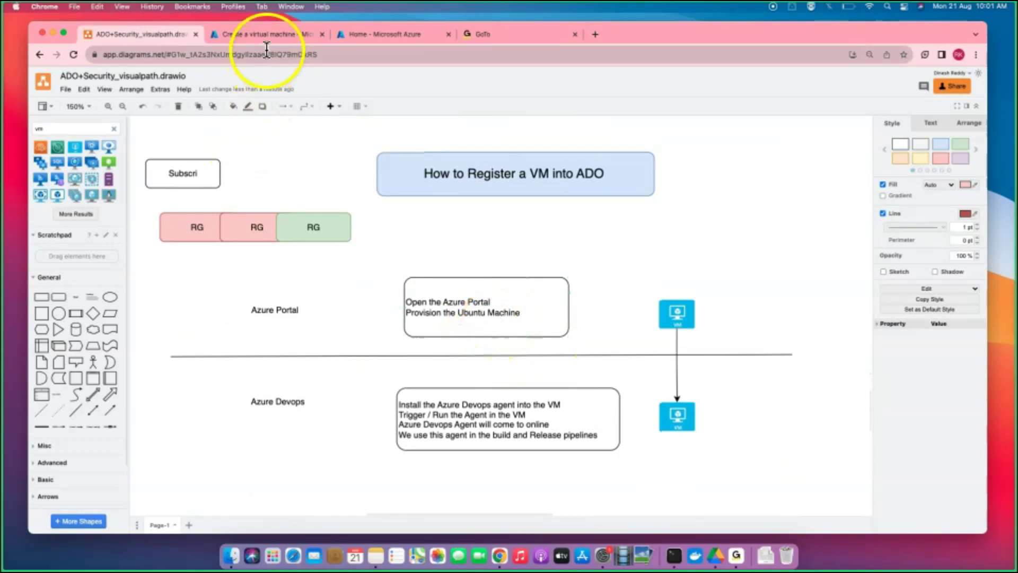
{"action": "left_click", "coordinate": [293, 371]}
{"action": "left_click", "coordinate": [295, 374]}
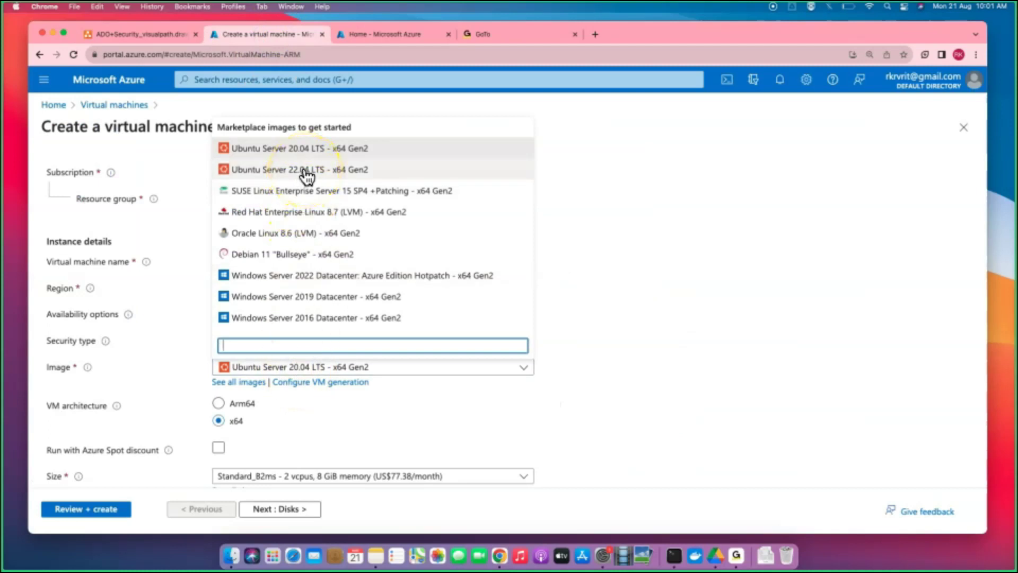
{"action": "left_click", "coordinate": [289, 365]}
{"action": "left_click", "coordinate": [289, 366]}
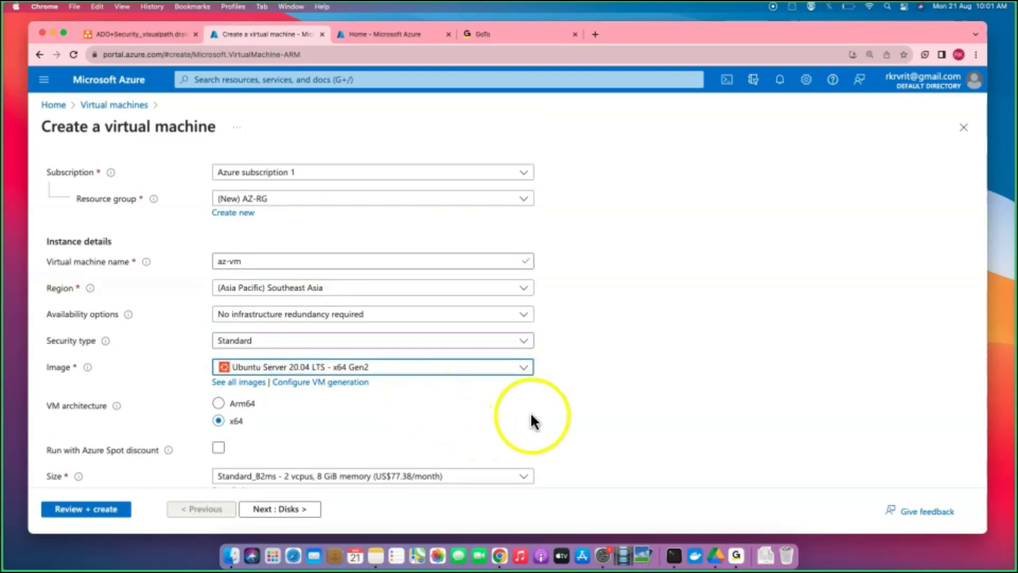
Review the VM architecture choices and keep x64 selected.
{"action": "scroll", "coordinate": [548, 418], "scroll_direction": "down", "scroll_amount": 3}
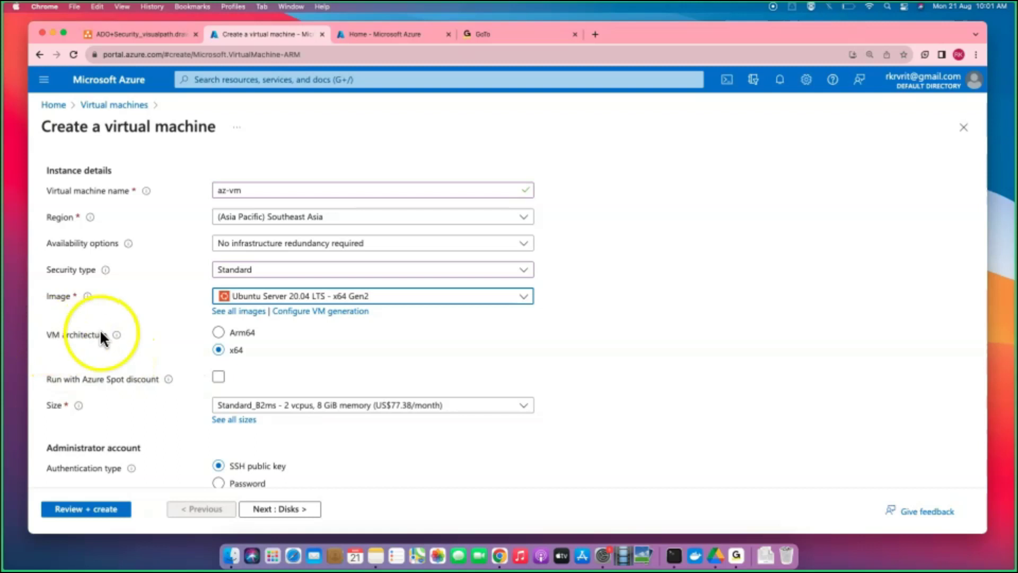
{"action": "left_click", "coordinate": [281, 359]}
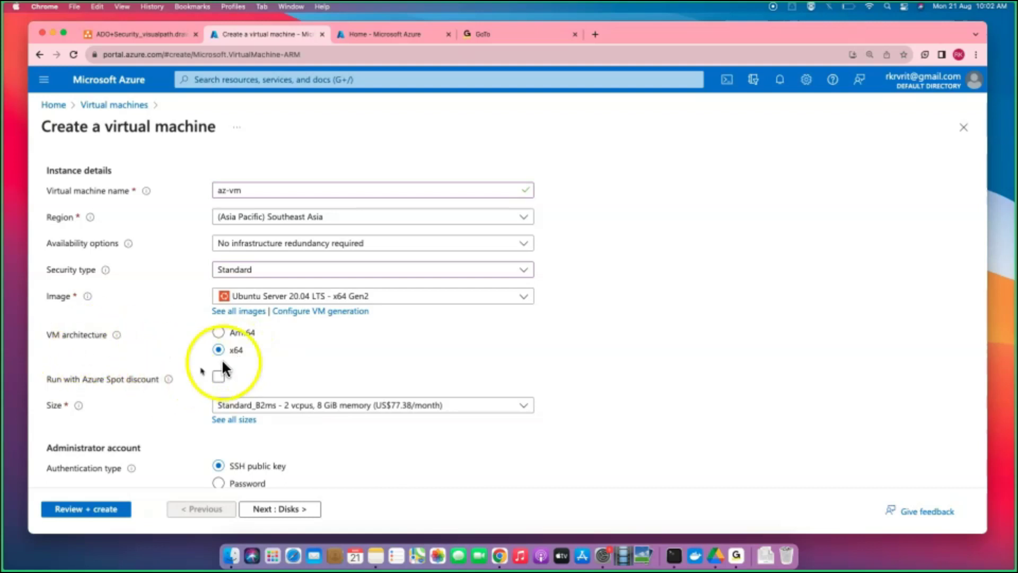
{"action": "left_click", "coordinate": [251, 347]}
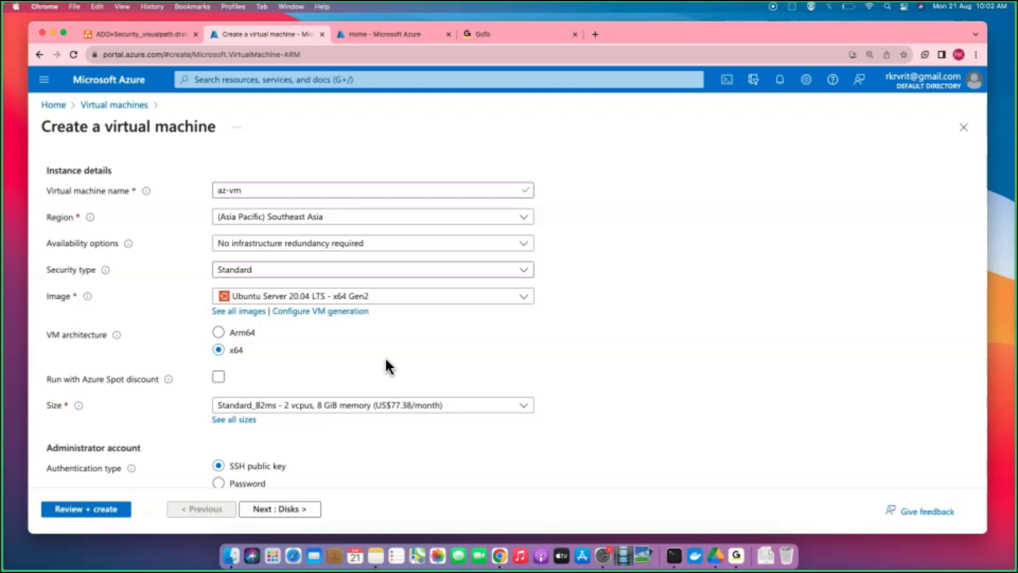
Set the virtual machine size to Standard_B2s with 2 vcpus and 4 GiB memory.
{"action": "scroll", "coordinate": [477, 360], "scroll_direction": "down", "scroll_amount": 3}
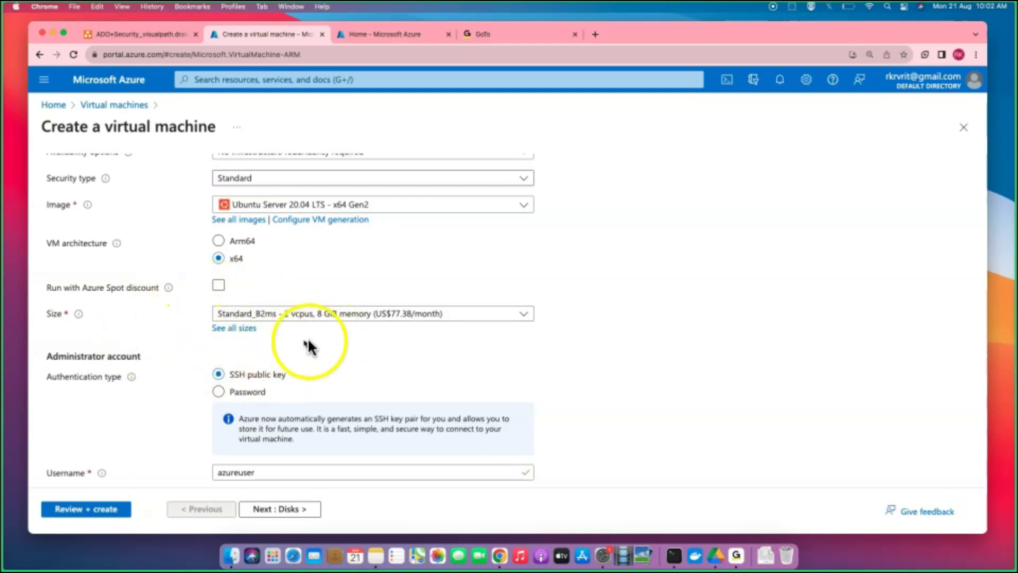
{"action": "left_click", "coordinate": [342, 321]}
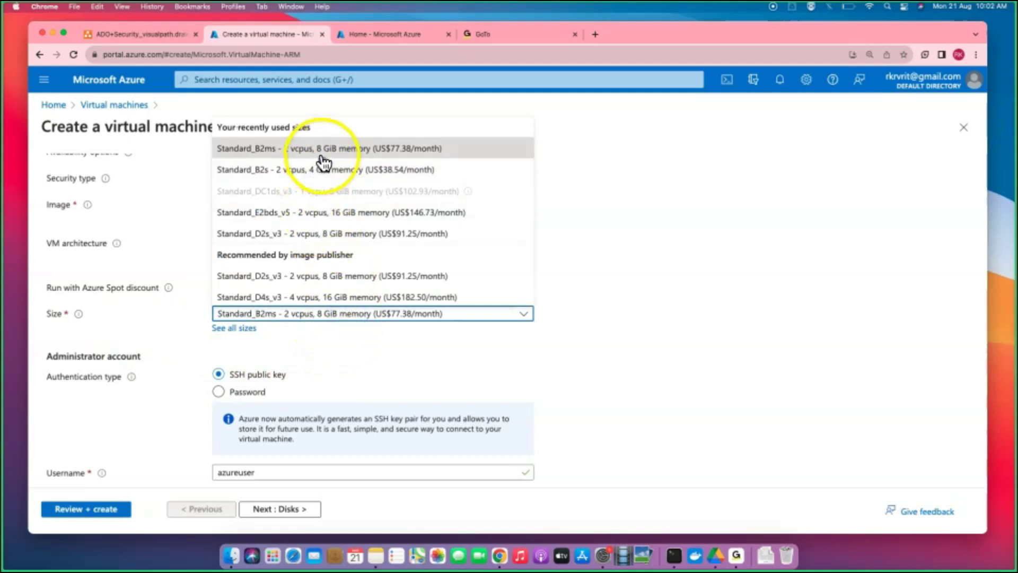
{"action": "left_click", "coordinate": [276, 171]}
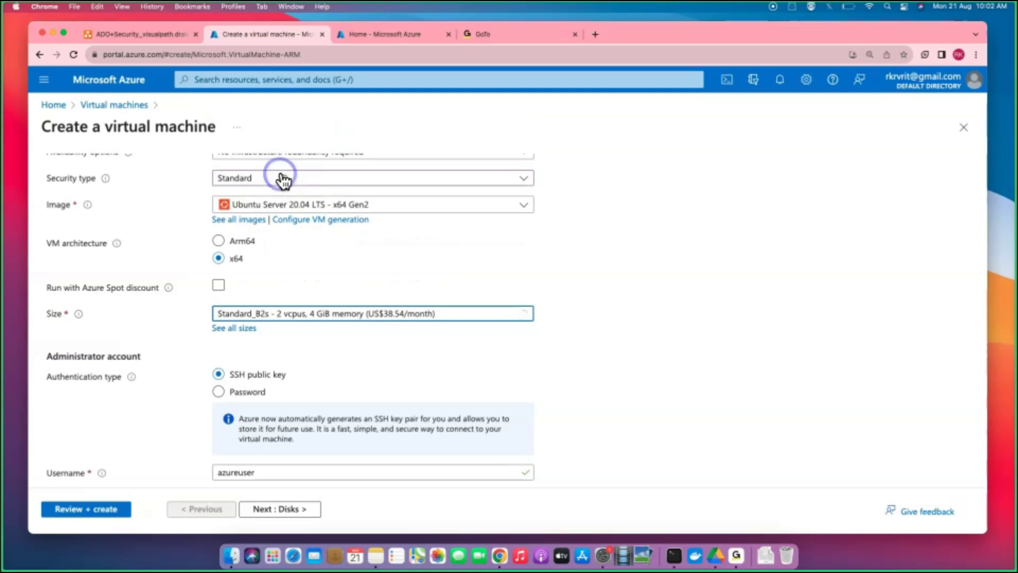
Review the available virtual machine sizes and keep Standard_B2s selected.
{"action": "left_click", "coordinate": [320, 318]}
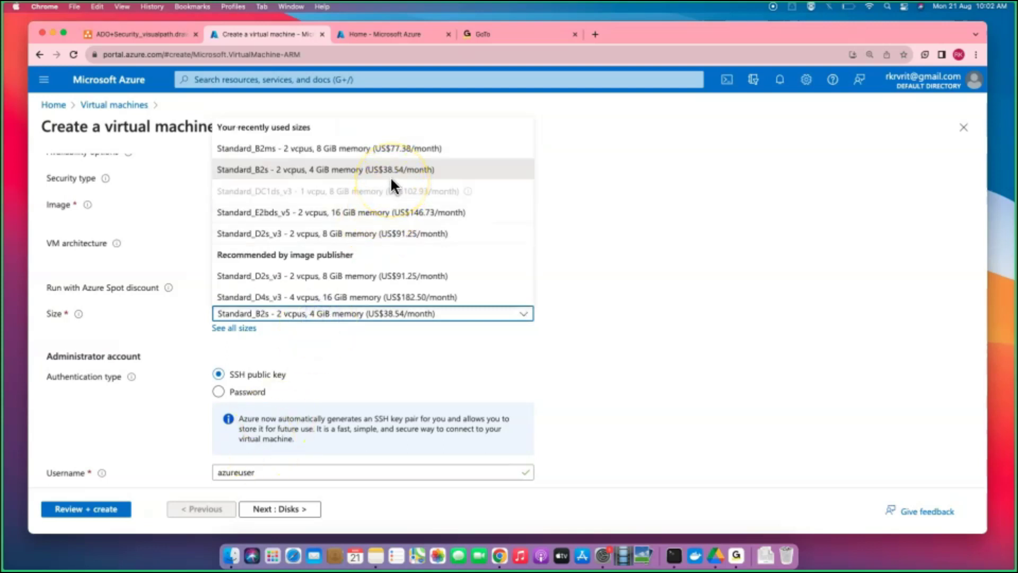
{"action": "left_click", "coordinate": [370, 317]}
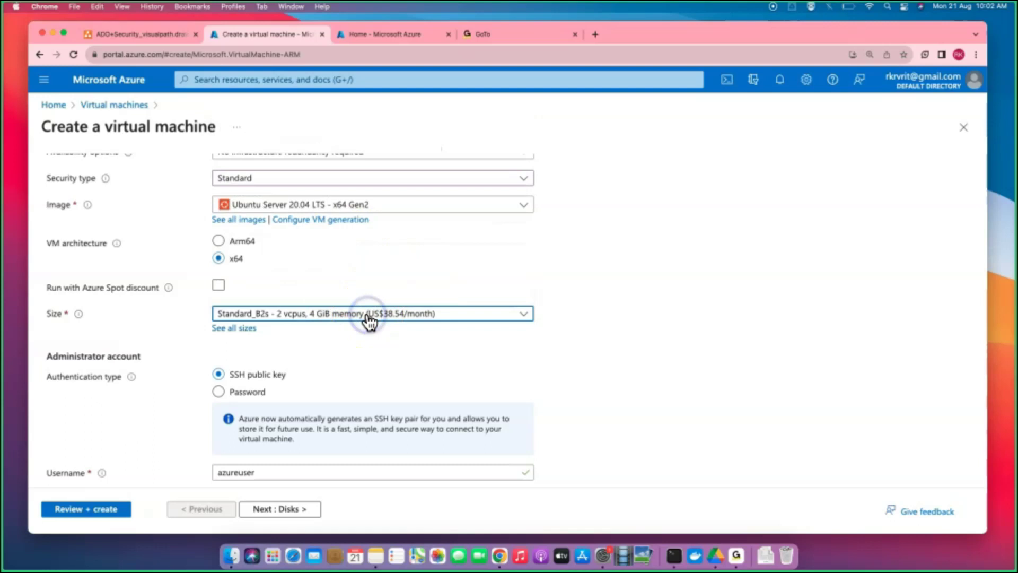
Switch the administrator account's authentication type to Password and enter azureuser as the username.
{"action": "scroll", "coordinate": [359, 378], "scroll_direction": "down", "scroll_amount": 3}
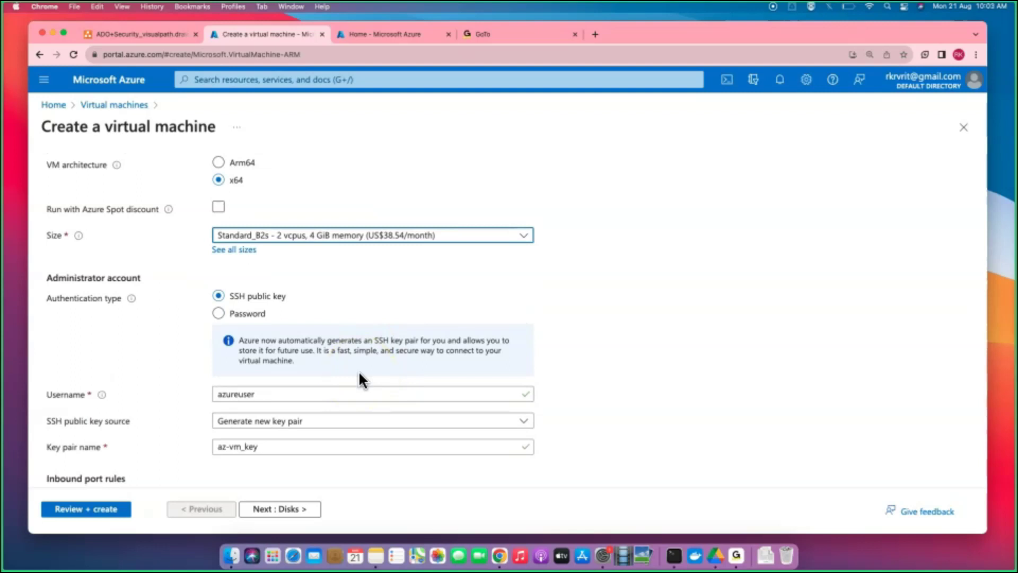
{"action": "left_click", "coordinate": [247, 314]}
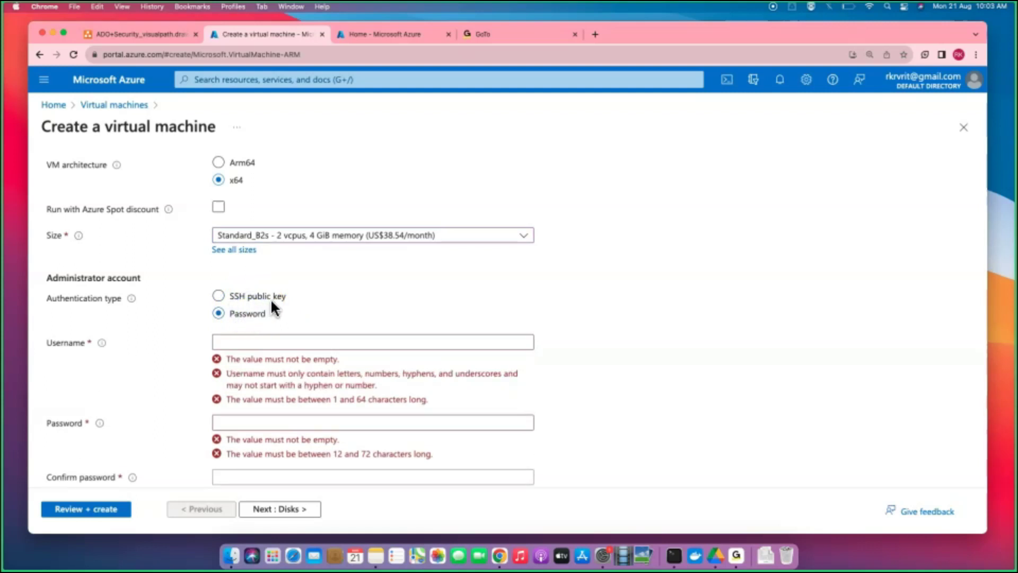
{"action": "left_click", "coordinate": [273, 343]}
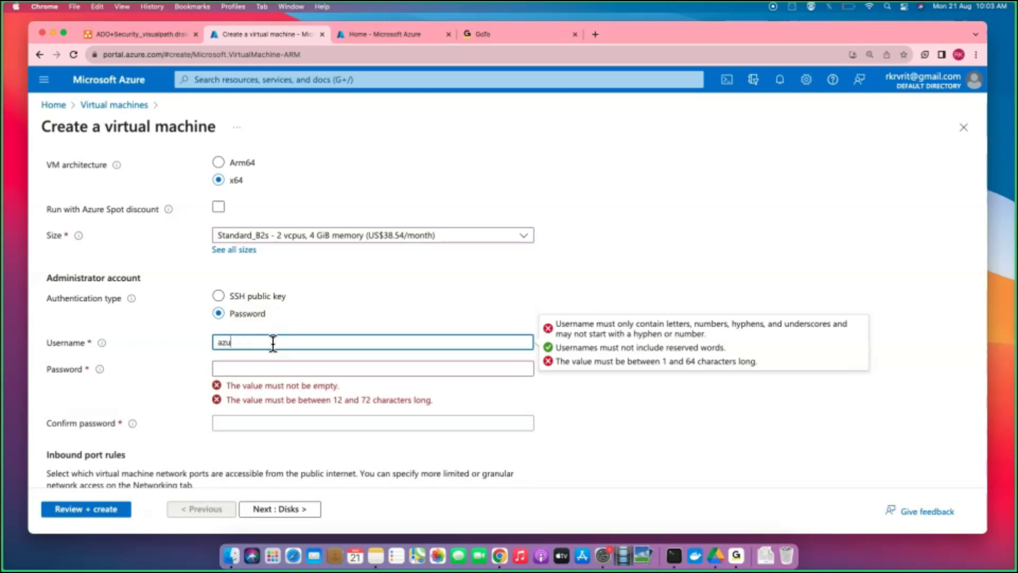
{"action": "type", "text": "azureuser"}
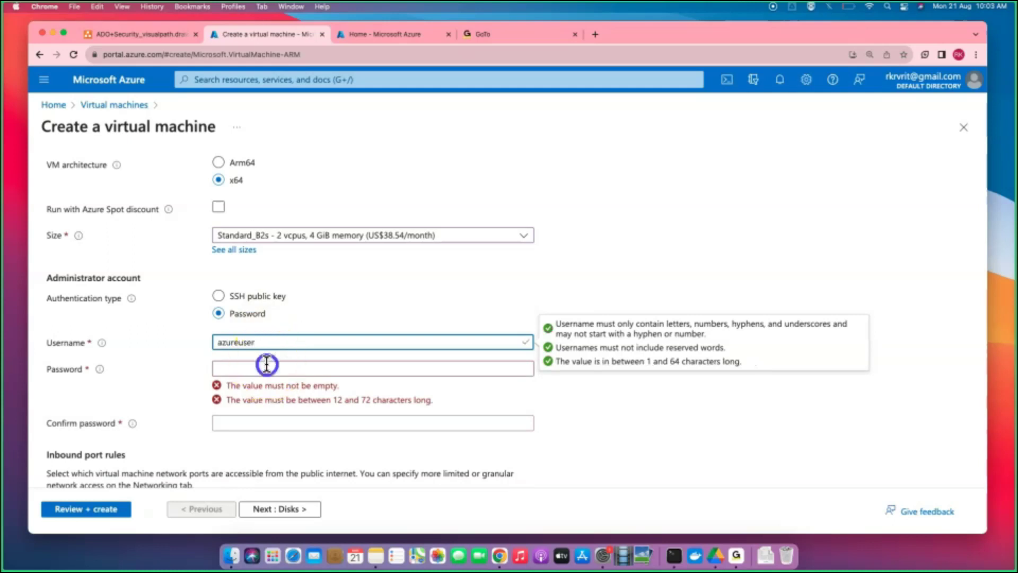
Enter the administrator account password and repeat it in the confirmation field.
{"action": "left_click", "coordinate": [267, 365]}
{"action": "type", "text": "••"}
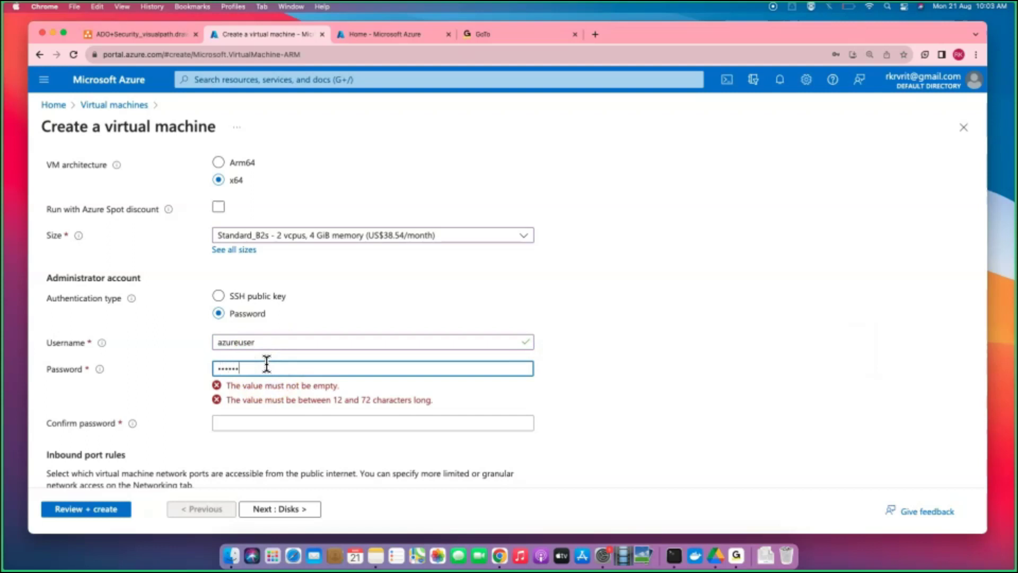
{"action": "left_click", "coordinate": [268, 394]}
{"action": "type", "text": "••••"}
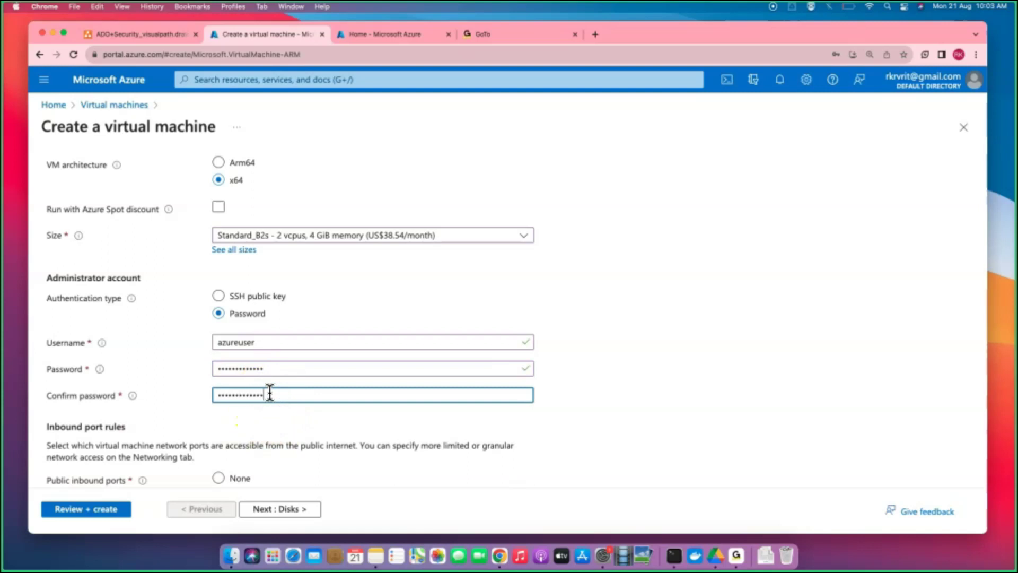
{"action": "left_click", "coordinate": [629, 412]}
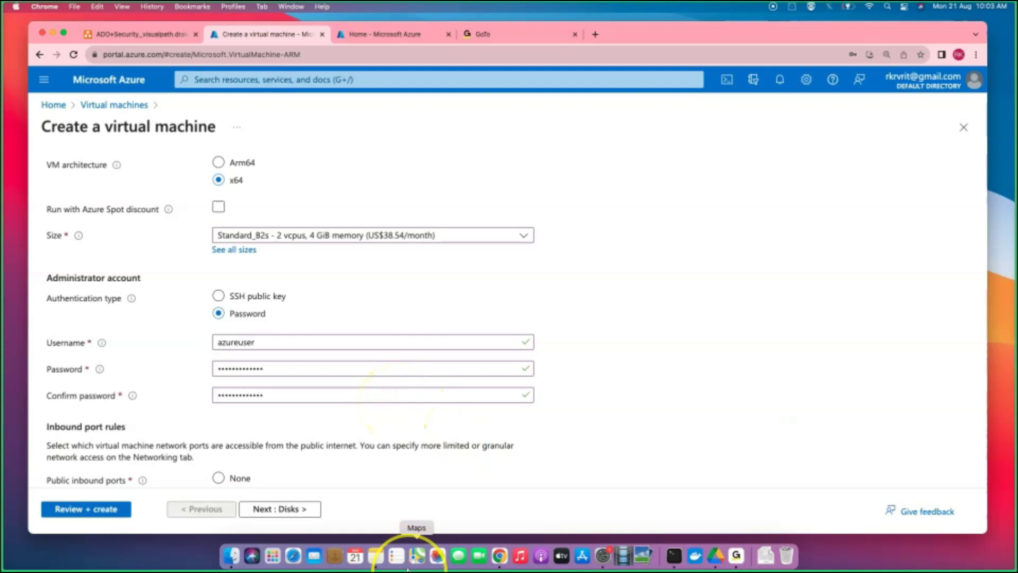
Review the public inbound port choices and keep only SSH (22) allowed.
{"action": "scroll", "coordinate": [487, 402], "scroll_direction": "down", "scroll_amount": 5}
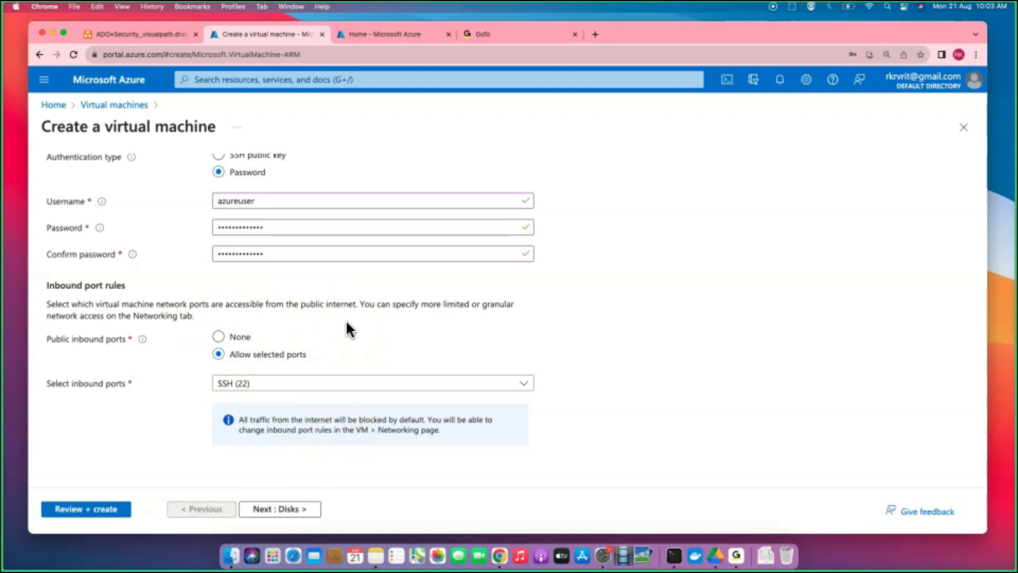
{"action": "left_click", "coordinate": [288, 390]}
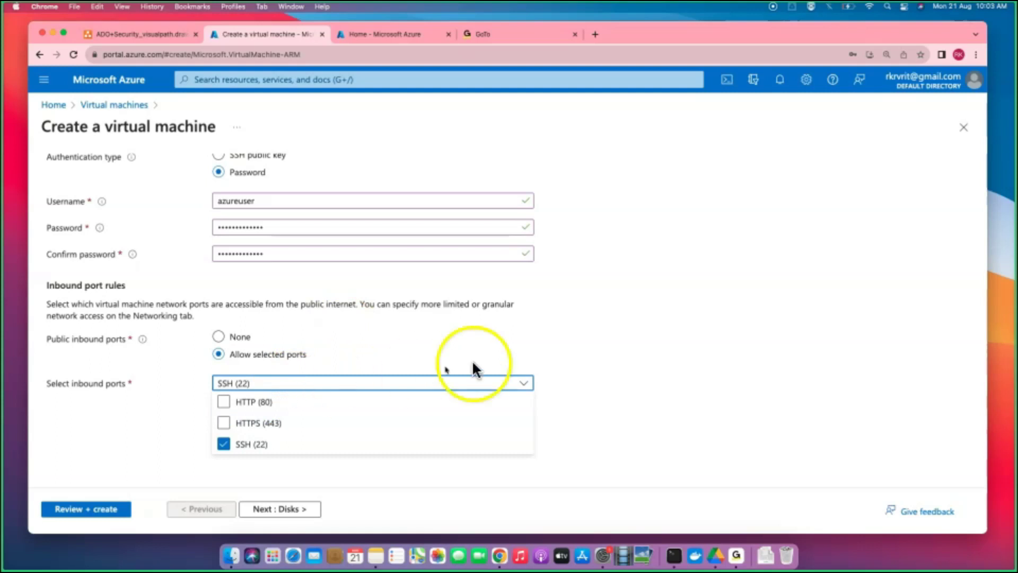
{"action": "left_click", "coordinate": [627, 366]}
{"action": "left_click", "coordinate": [522, 387]}
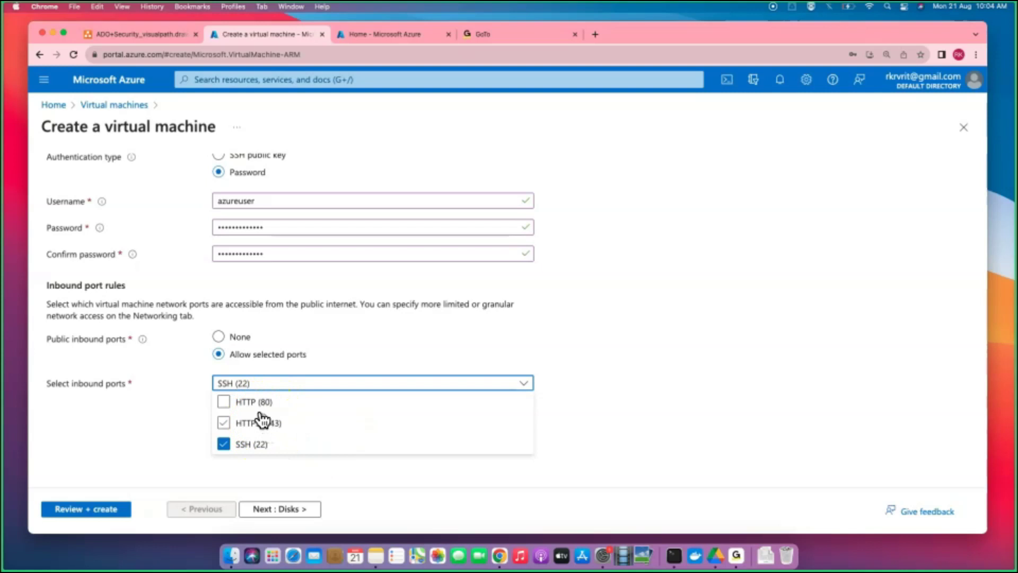
{"action": "left_click", "coordinate": [591, 389]}
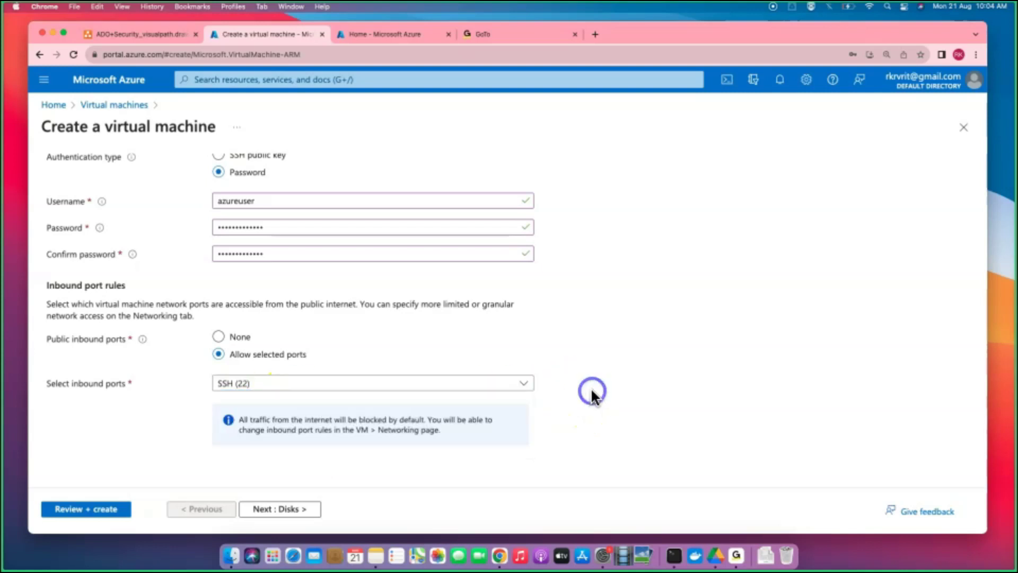
Recheck the basic VM settings, continue to the Disks settings and look over the encryption and OS disk options.
{"action": "scroll", "coordinate": [295, 314], "scroll_direction": "up", "scroll_amount": 10}
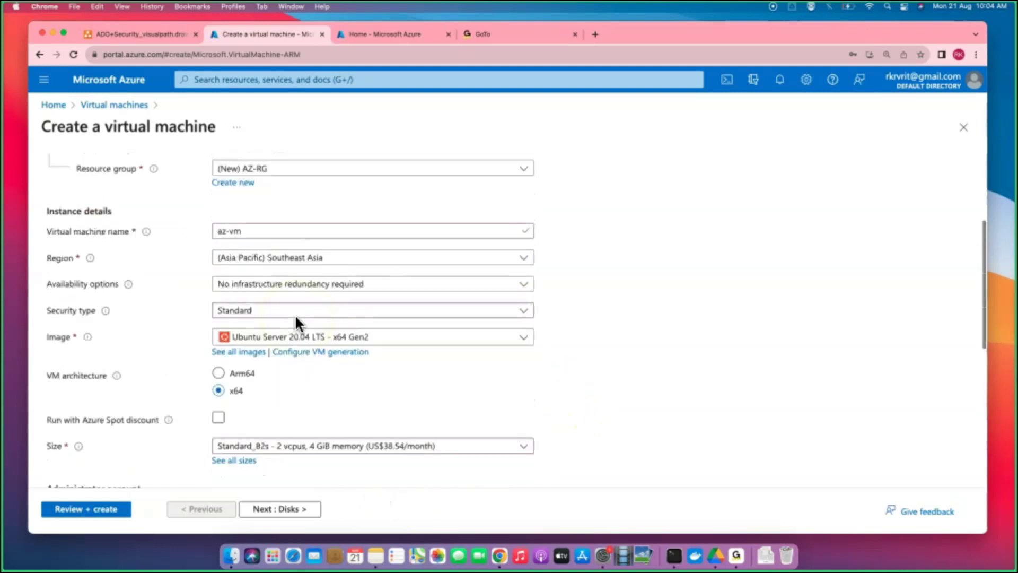
{"action": "scroll", "coordinate": [295, 314], "scroll_direction": "down", "scroll_amount": 9}
{"action": "scroll", "coordinate": [294, 319], "scroll_direction": "down", "scroll_amount": 1}
{"action": "left_click", "coordinate": [290, 510]}
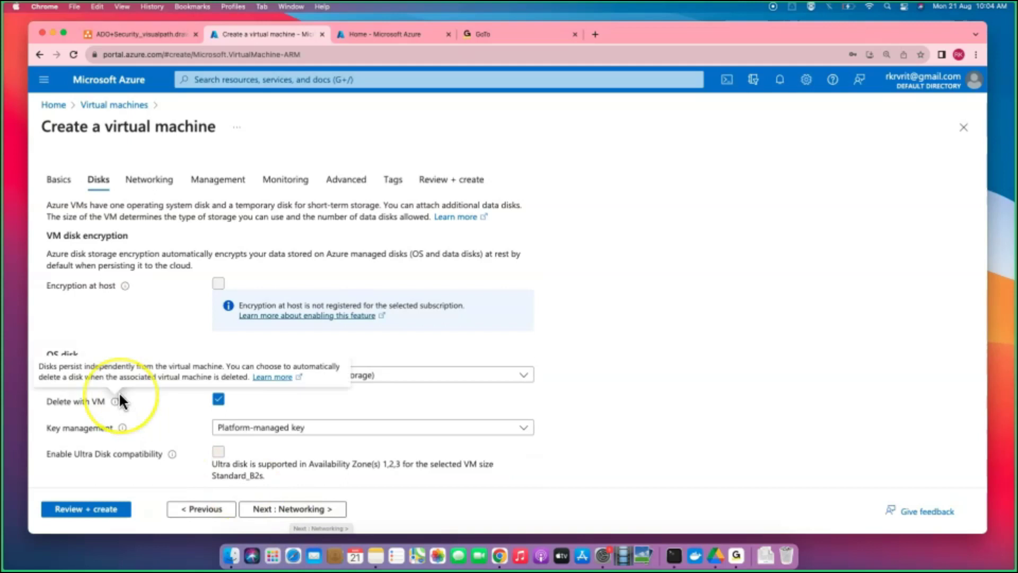
{"action": "scroll", "coordinate": [120, 395], "scroll_direction": "down", "scroll_amount": 1}
{"action": "scroll", "coordinate": [118, 391], "scroll_direction": "down", "scroll_amount": 2}
{"action": "scroll", "coordinate": [119, 392], "scroll_direction": "up", "scroll_amount": 4}
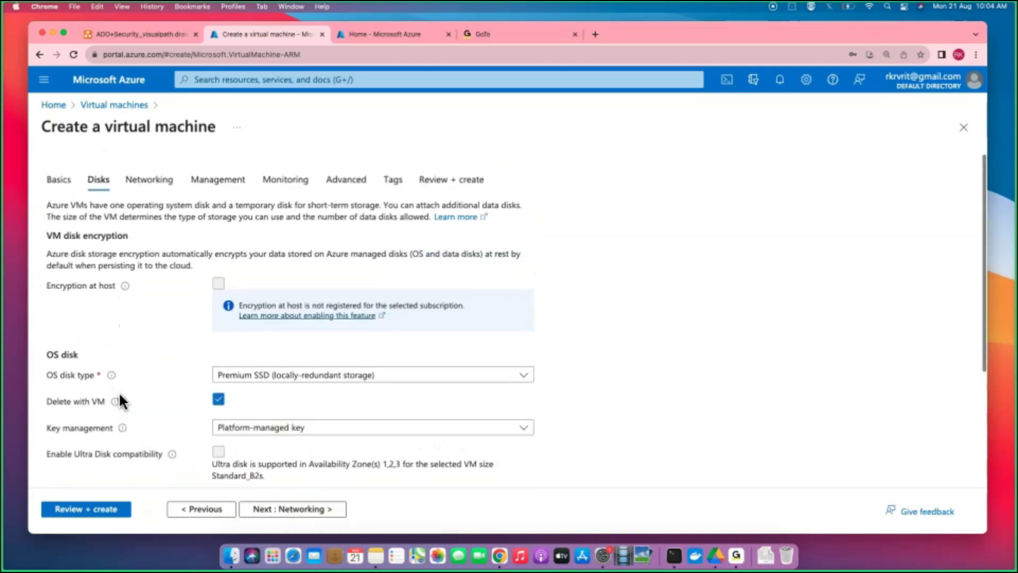
{"action": "left_click", "coordinate": [693, 256]}
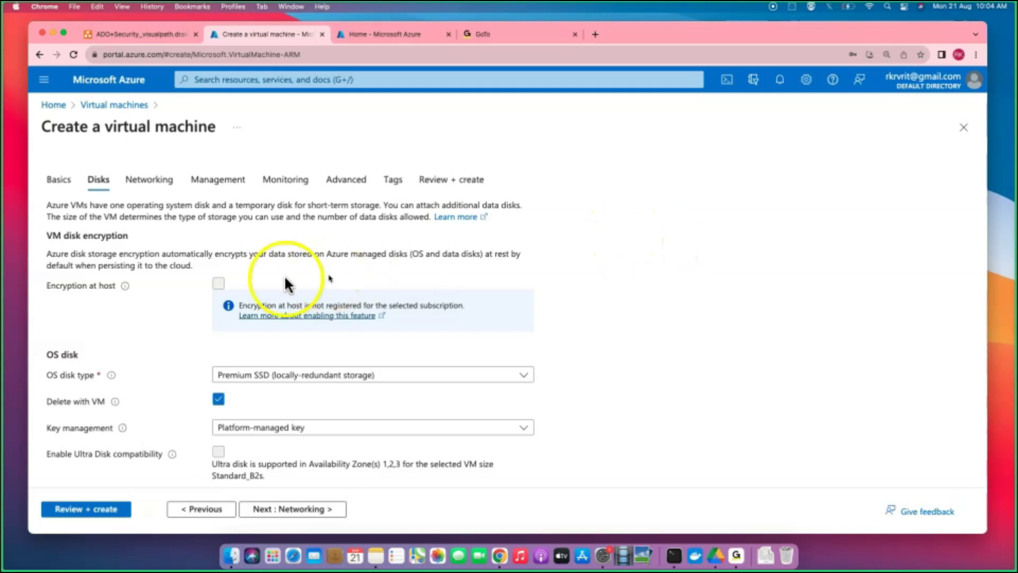
Set the OS disk type to Standard SSD with locally-redundant storage.
{"action": "scroll", "coordinate": [126, 308], "scroll_direction": "down", "scroll_amount": 2}
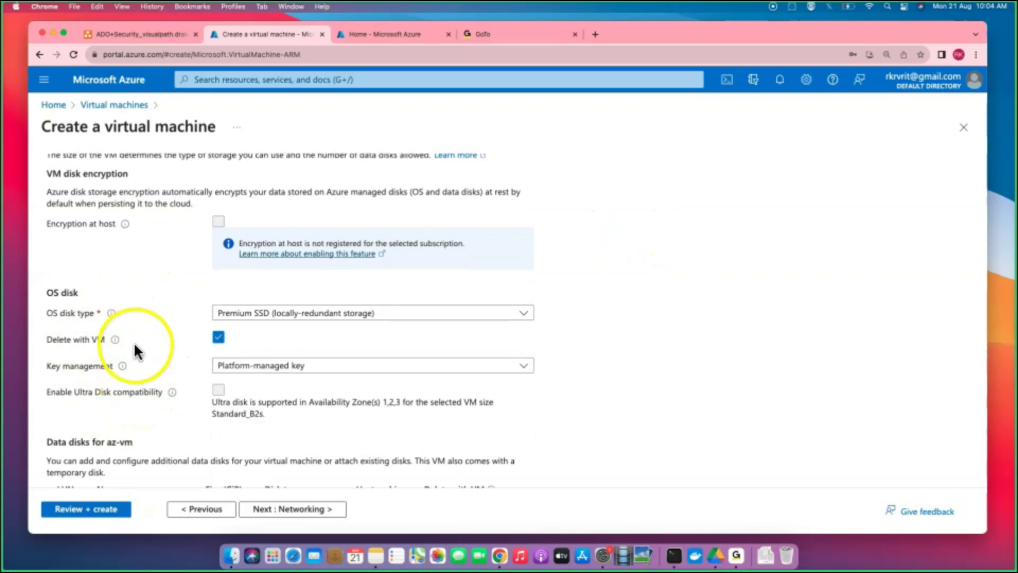
{"action": "left_click", "coordinate": [260, 318]}
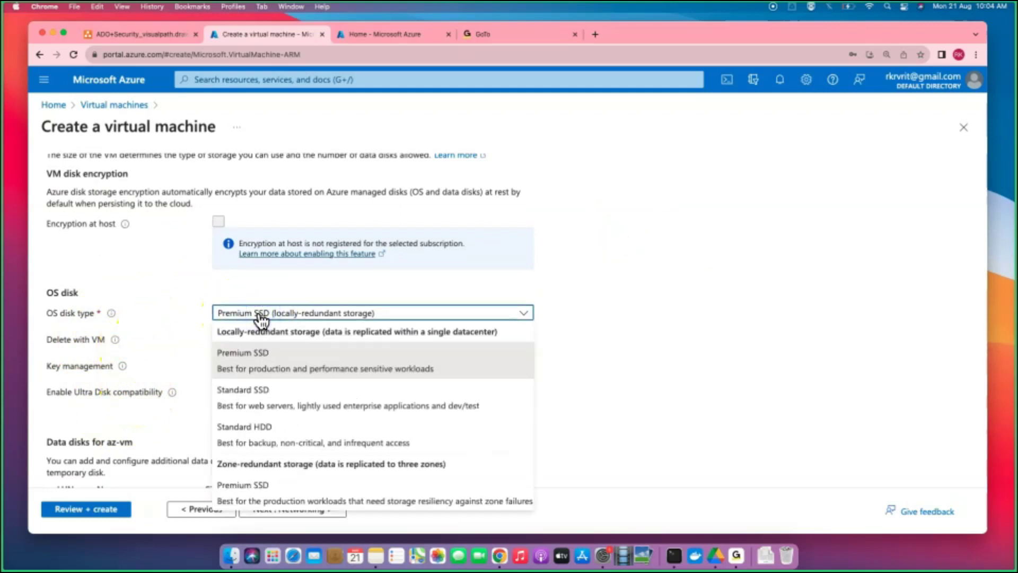
{"action": "left_click", "coordinate": [268, 397]}
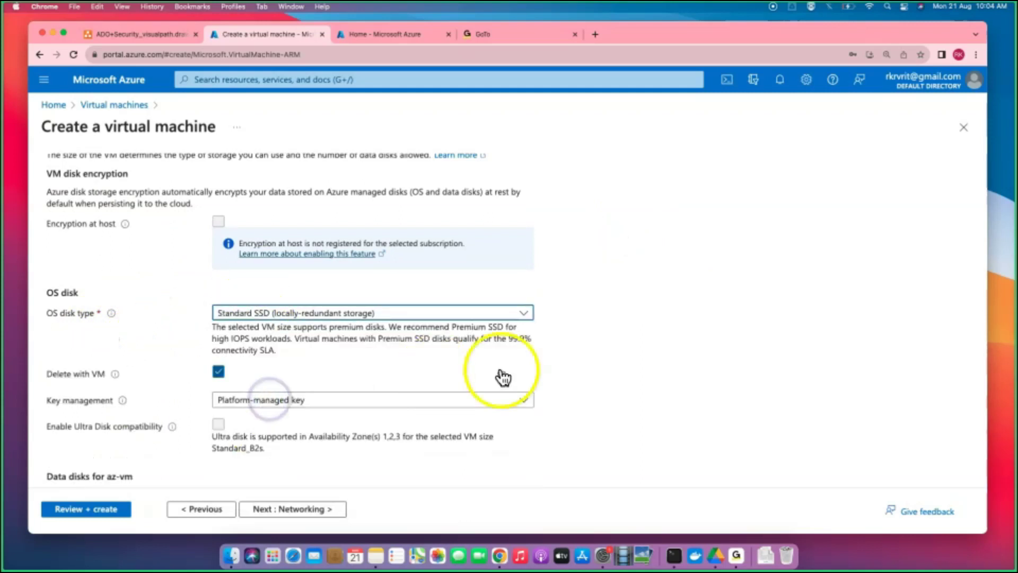
Turn off the Delete with VM option for the OS disk.
{"action": "scroll", "coordinate": [622, 424], "scroll_direction": "down", "scroll_amount": 3}
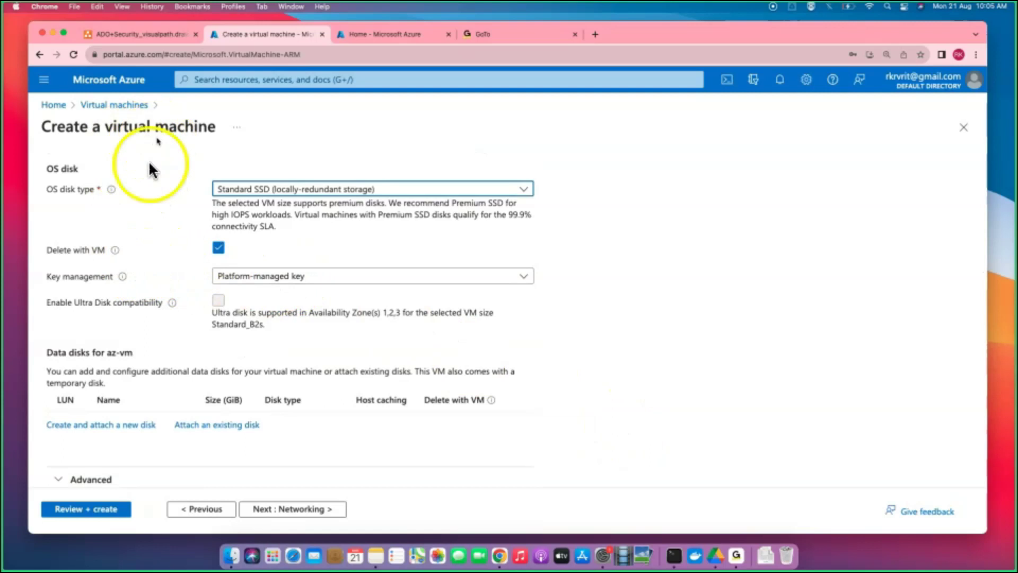
{"action": "left_click", "coordinate": [218, 248]}
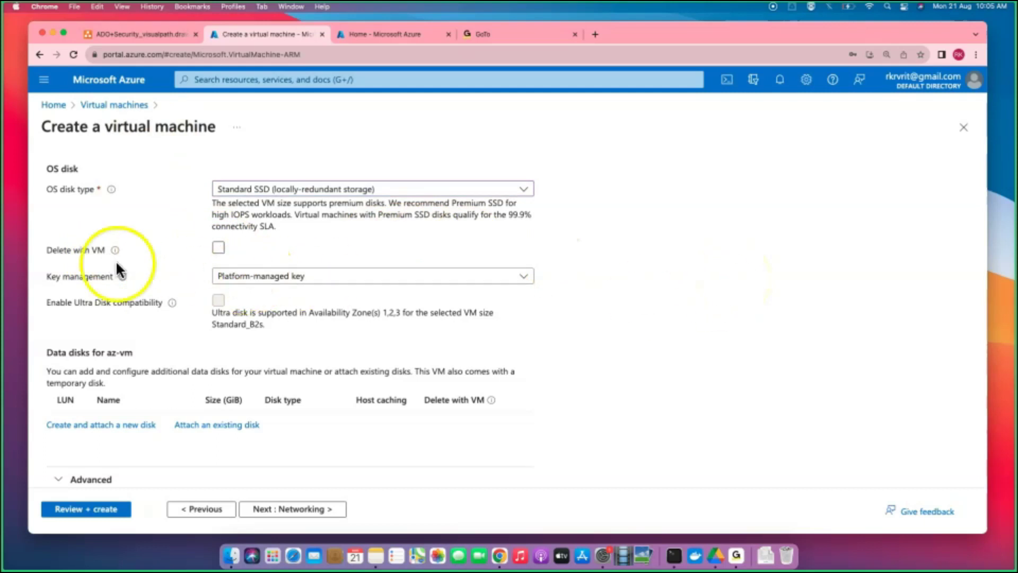
{"action": "left_click", "coordinate": [229, 252]}
{"action": "left_click", "coordinate": [232, 258]}
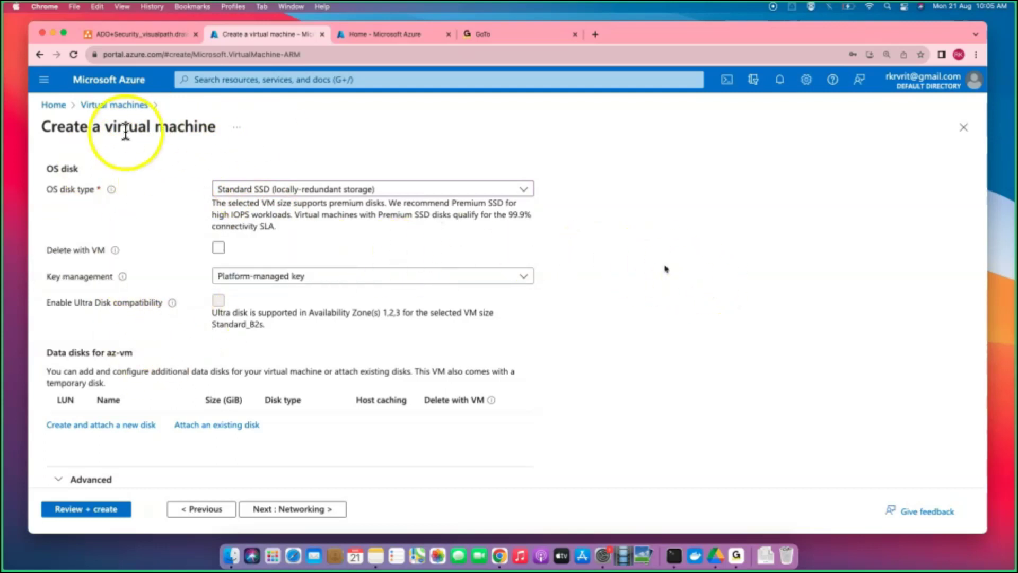
{"action": "left_click", "coordinate": [220, 248]}
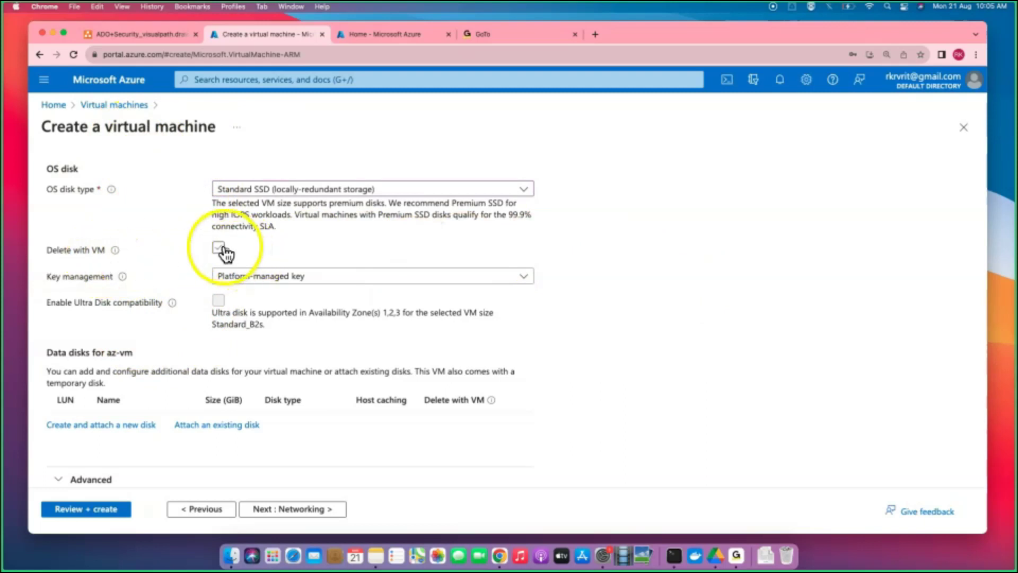
{"action": "left_click", "coordinate": [148, 236]}
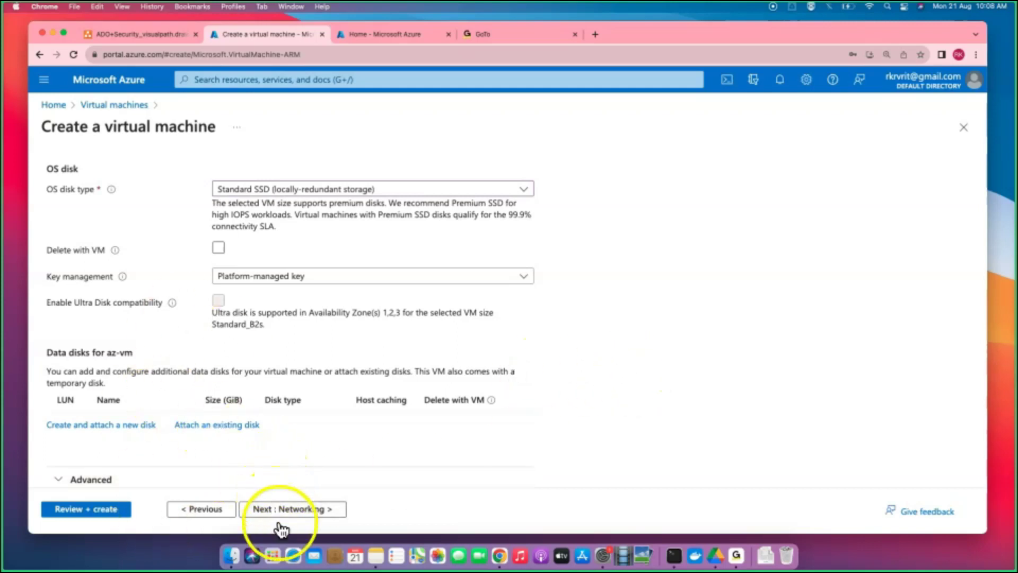
Continue to the Networking settings and review the virtual network, public IP, security group and inbound port options.
{"action": "left_click", "coordinate": [292, 511]}
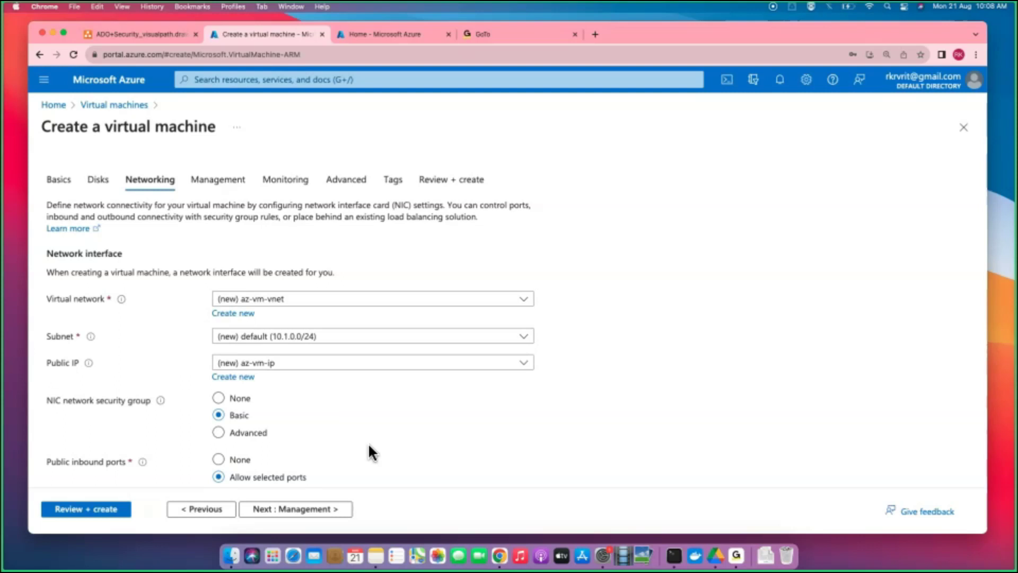
{"action": "scroll", "coordinate": [390, 438], "scroll_direction": "down", "scroll_amount": 5}
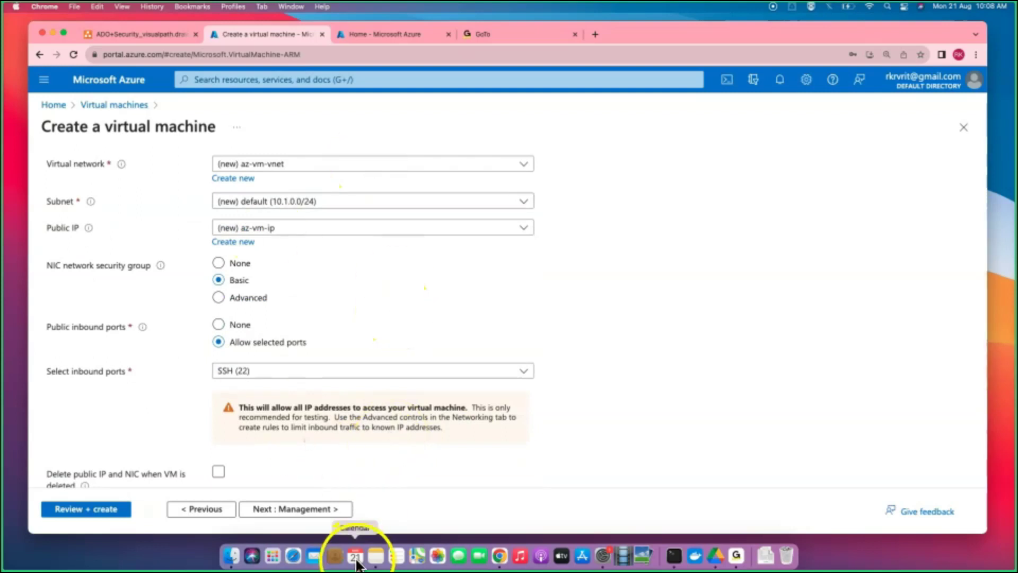
{"action": "scroll", "coordinate": [136, 414], "scroll_direction": "down", "scroll_amount": 3}
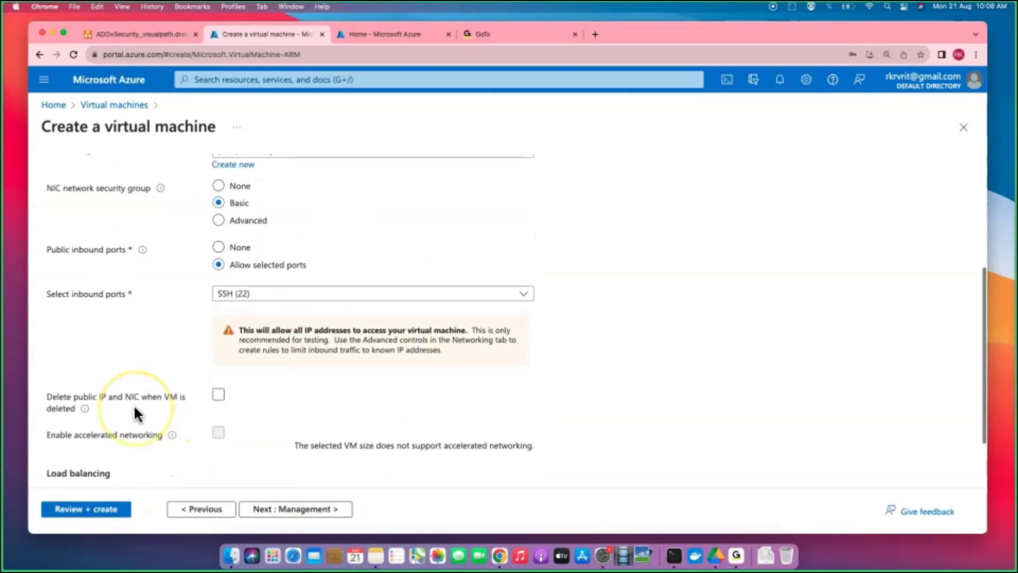
{"action": "scroll", "coordinate": [146, 396], "scroll_direction": "down", "scroll_amount": 2}
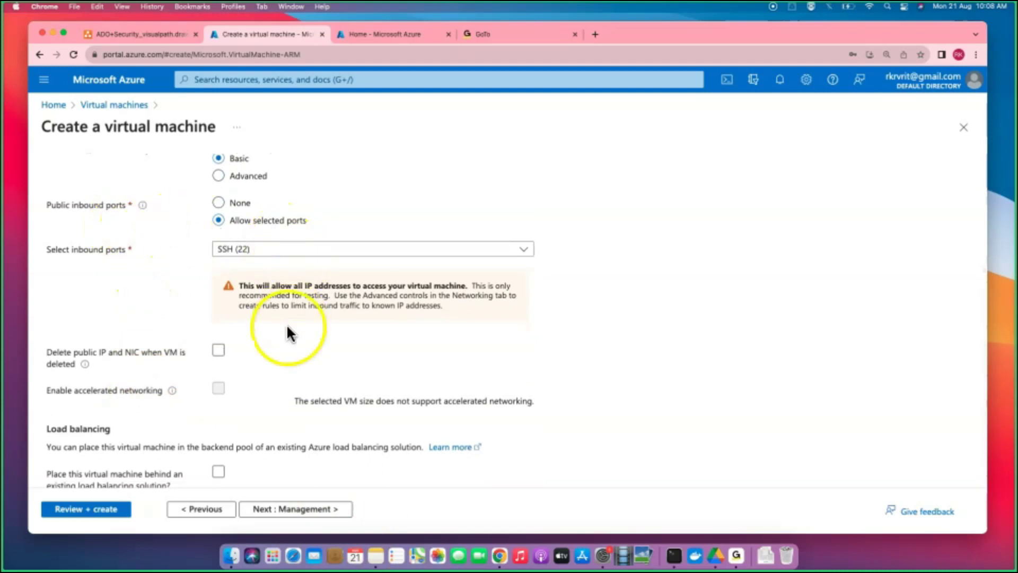
{"action": "scroll", "coordinate": [289, 360], "scroll_direction": "down", "scroll_amount": 1}
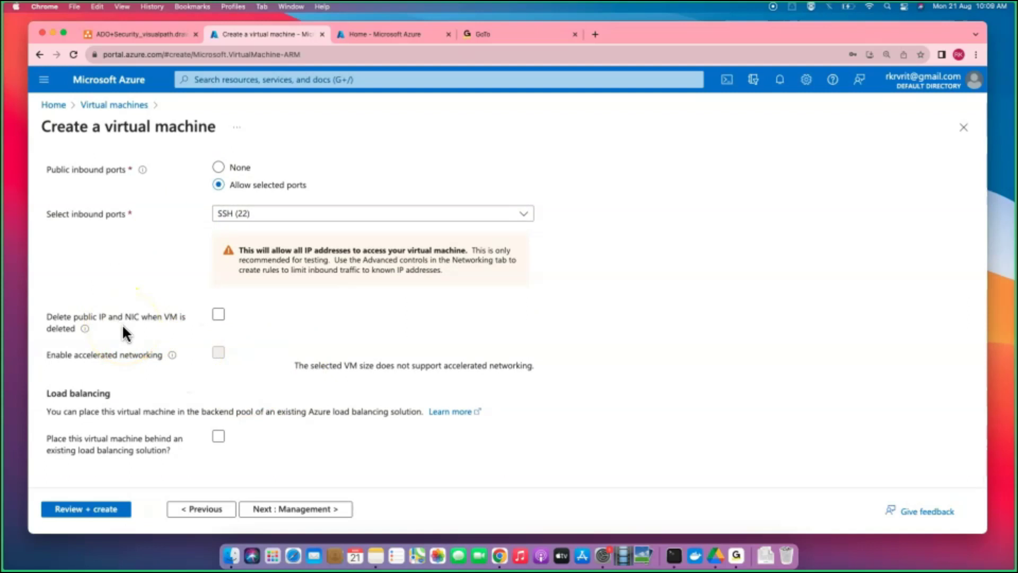
Try the option to delete the public IP and NIC with the VM, read its explanation and turn it off again.
{"action": "left_click", "coordinate": [220, 317]}
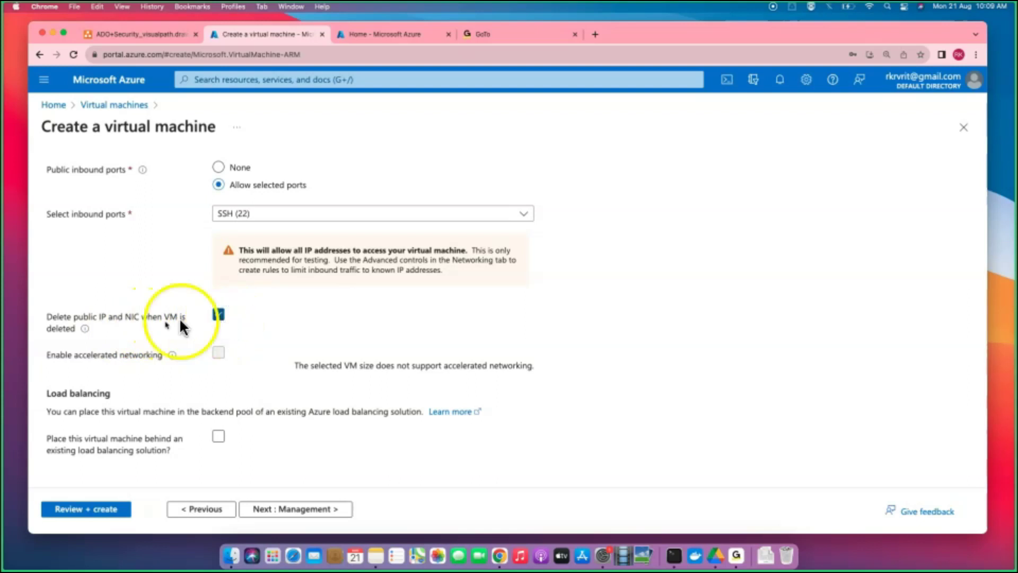
{"action": "mouse_move", "coordinate": [86, 333]}
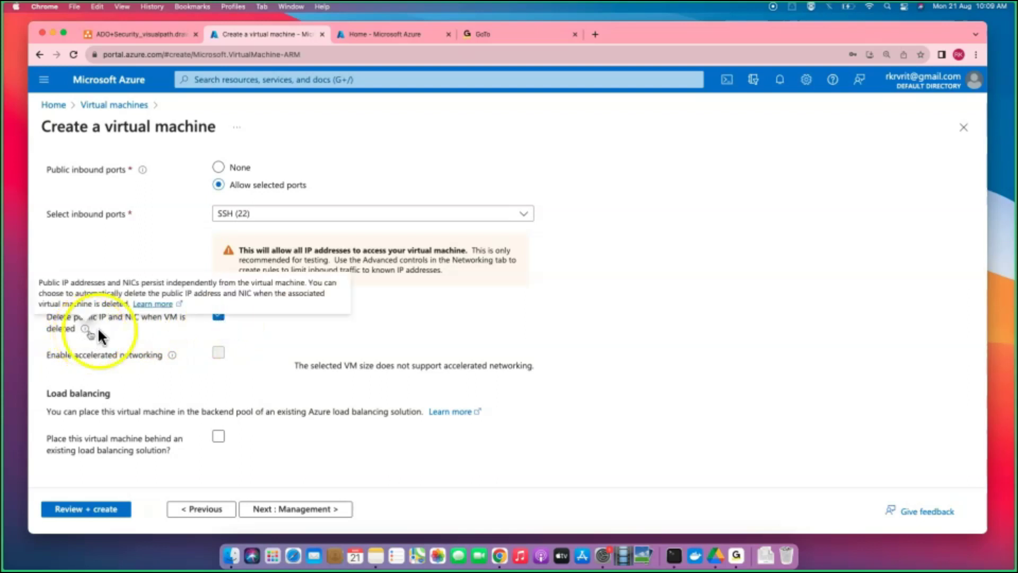
{"action": "left_click", "coordinate": [219, 316]}
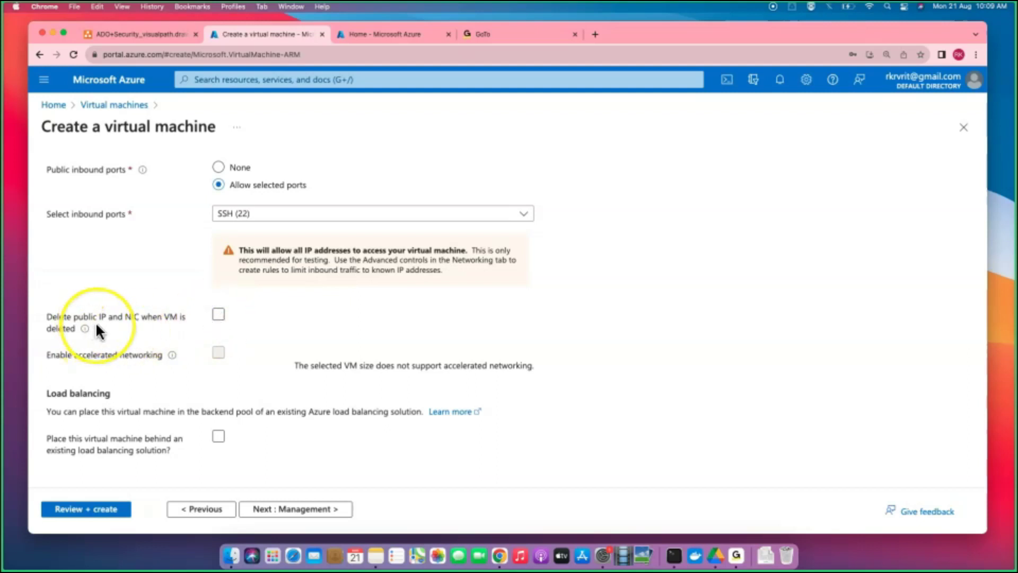
{"action": "left_click", "coordinate": [74, 318]}
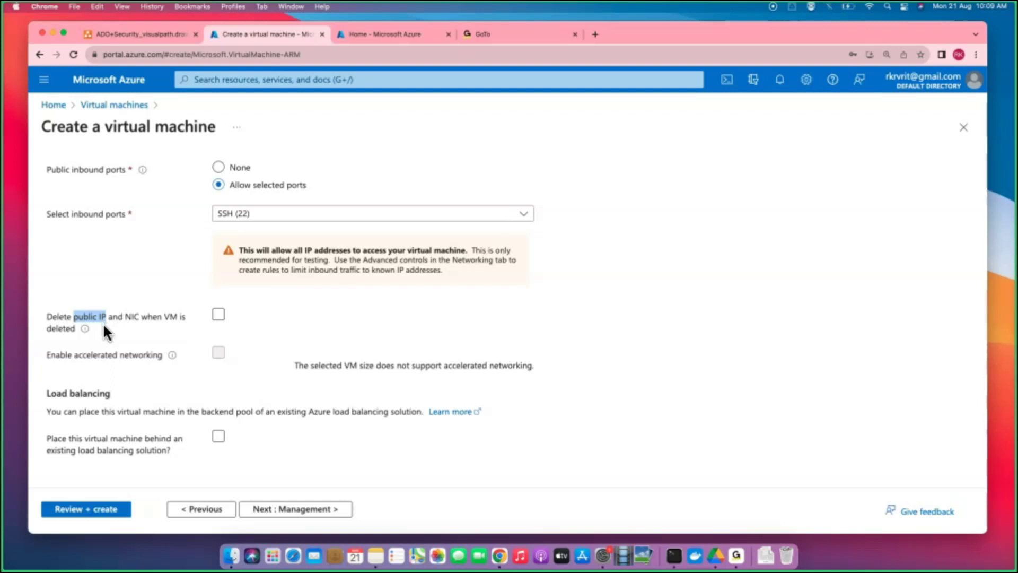
{"action": "left_click", "coordinate": [131, 367]}
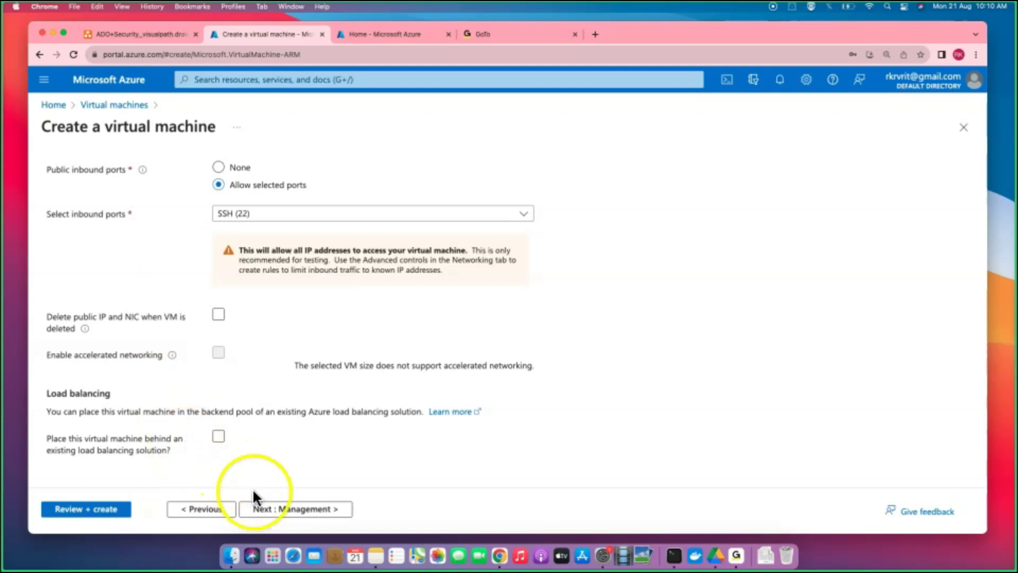
Continue through the Management, Monitoring and Advanced settings with their defaults until the Tags settings are open.
{"action": "left_click", "coordinate": [275, 513]}
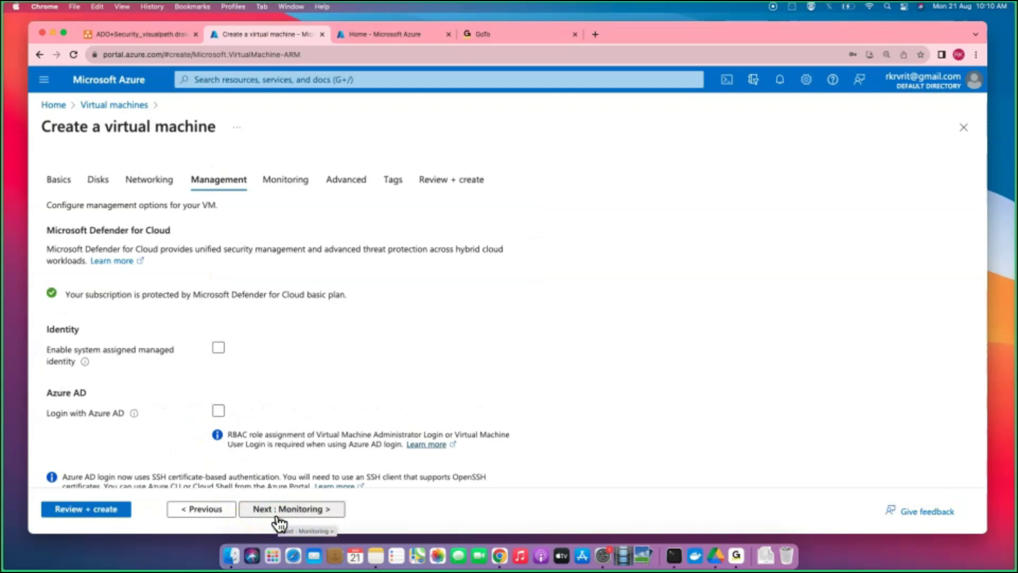
{"action": "left_click", "coordinate": [279, 510]}
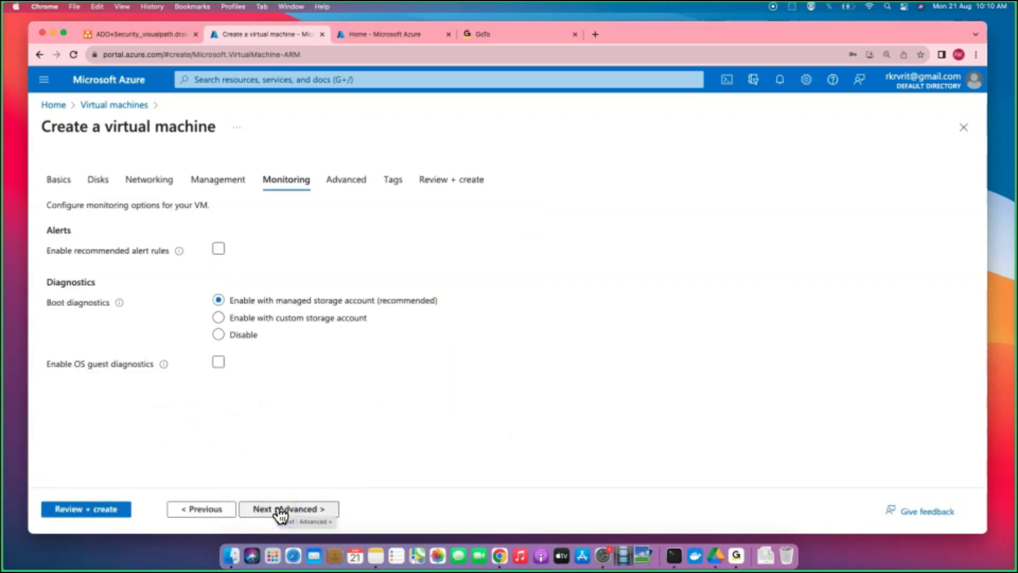
{"action": "left_click", "coordinate": [279, 510]}
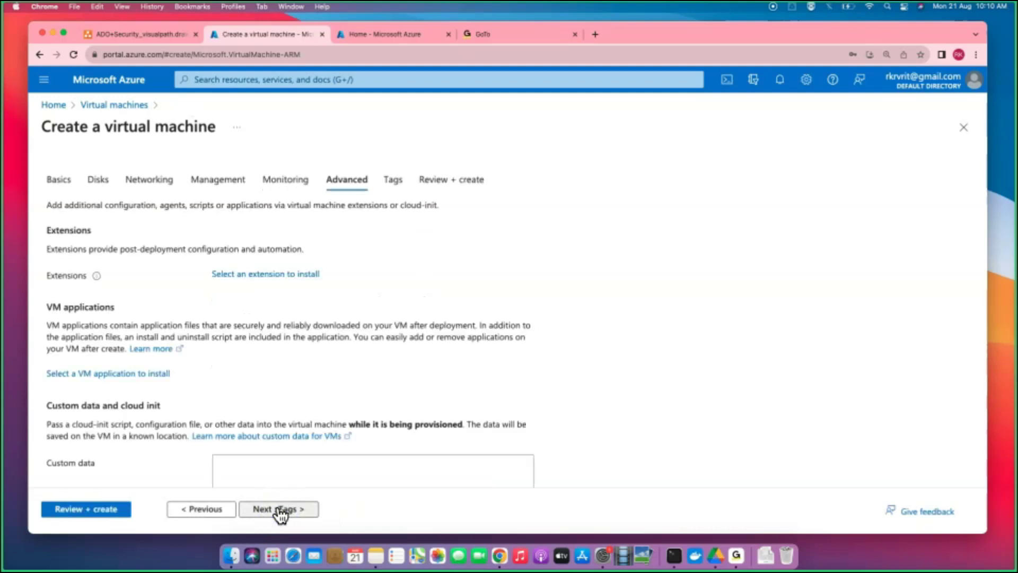
{"action": "left_click", "coordinate": [279, 510]}
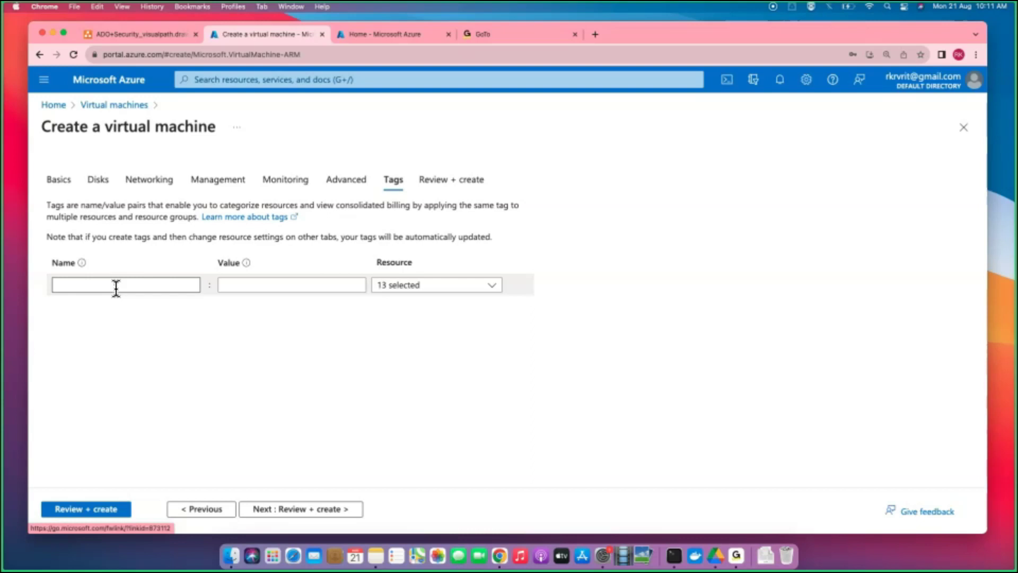
Add a tag named Owner with the value DR to the virtual machine's resources.
{"action": "left_click", "coordinate": [116, 287]}
{"action": "type", "text": "Owner"}
{"action": "left_click", "coordinate": [309, 396]}
{"action": "left_click", "coordinate": [247, 283]}
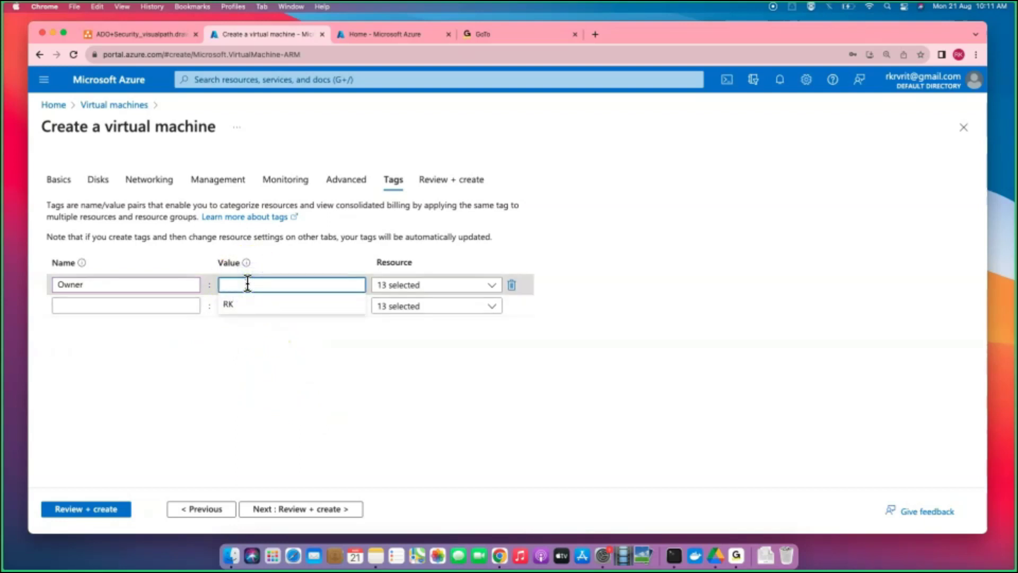
{"action": "type", "text": "DR"}
{"action": "left_click", "coordinate": [358, 369]}
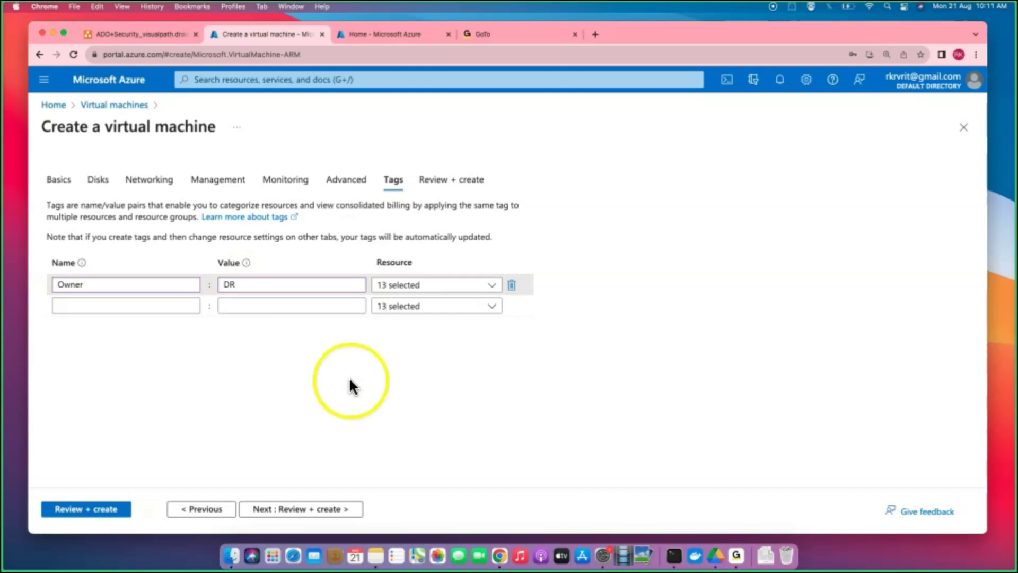
Proceed to the final review, check the price and terms, and submit the creation of the virtual machine.
{"action": "left_click", "coordinate": [313, 509]}
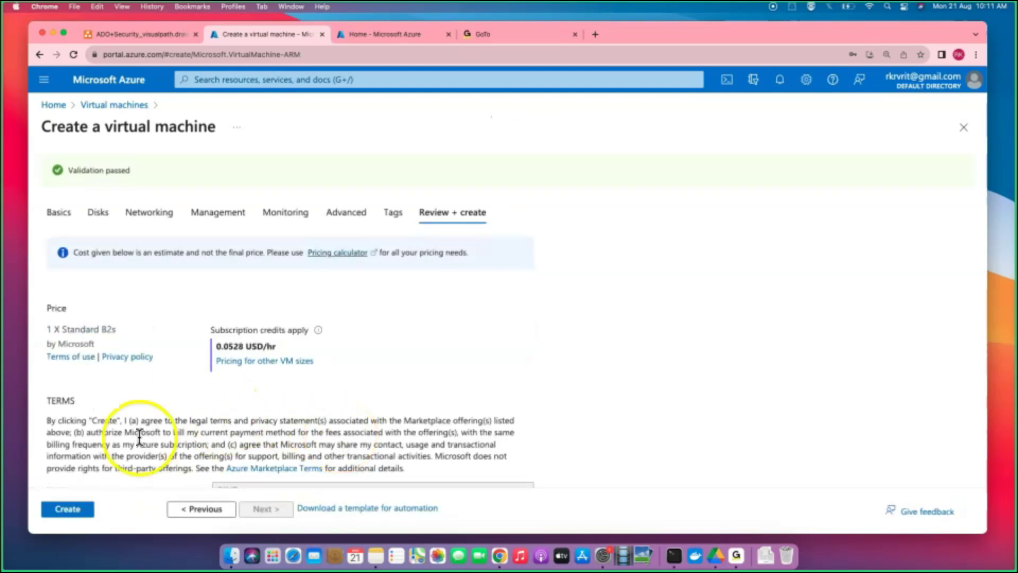
{"action": "scroll", "coordinate": [139, 436], "scroll_direction": "down", "scroll_amount": 2}
{"action": "left_click", "coordinate": [68, 509]}
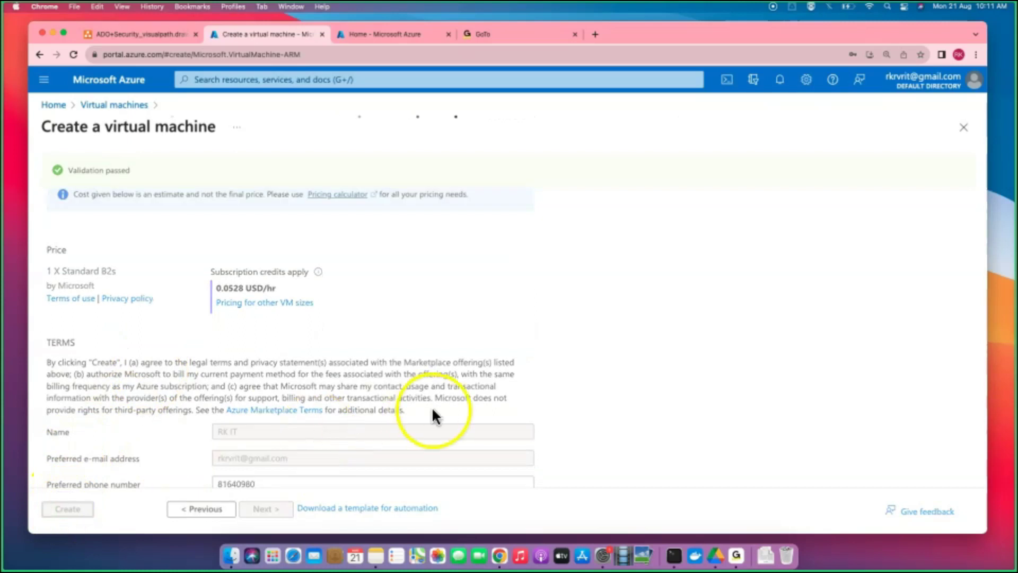